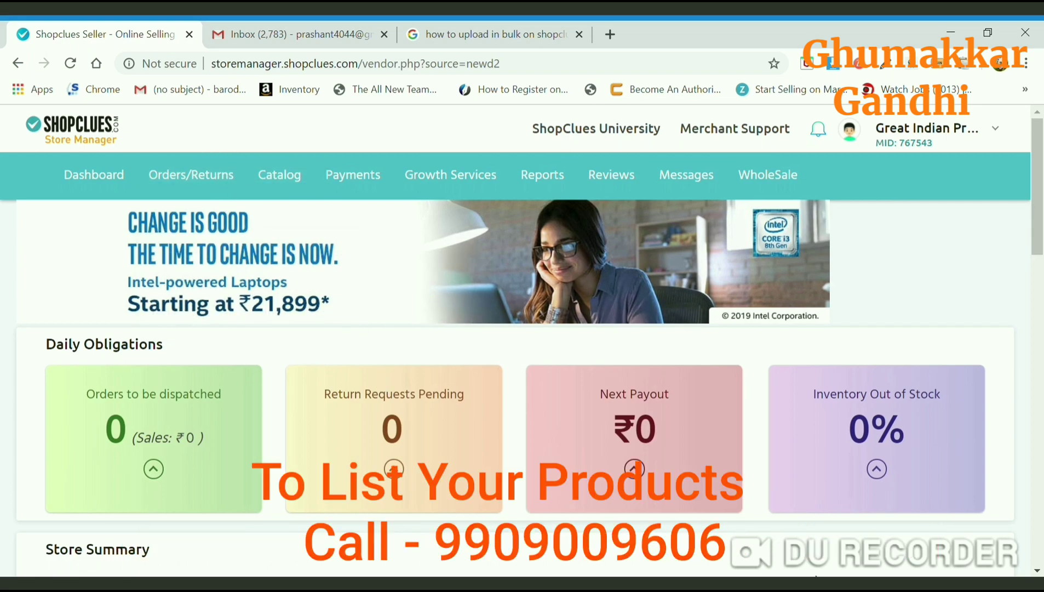
# Open Bulk Product Create from the Catalog > Create new product menu
pyautogui.moveTo(283, 183)
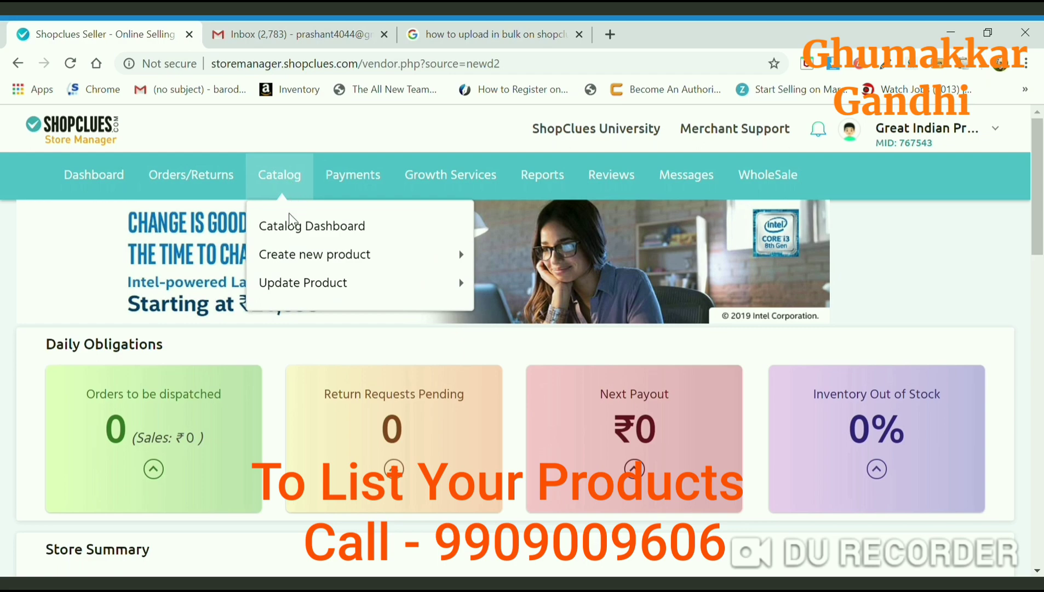
pyautogui.moveTo(299, 255)
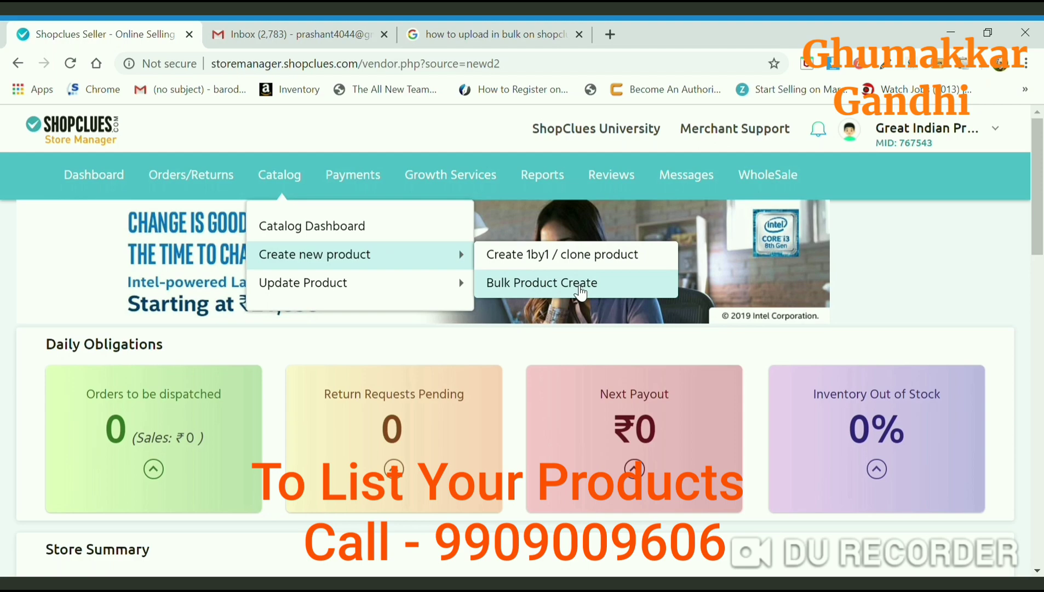
pyautogui.click(582, 290)
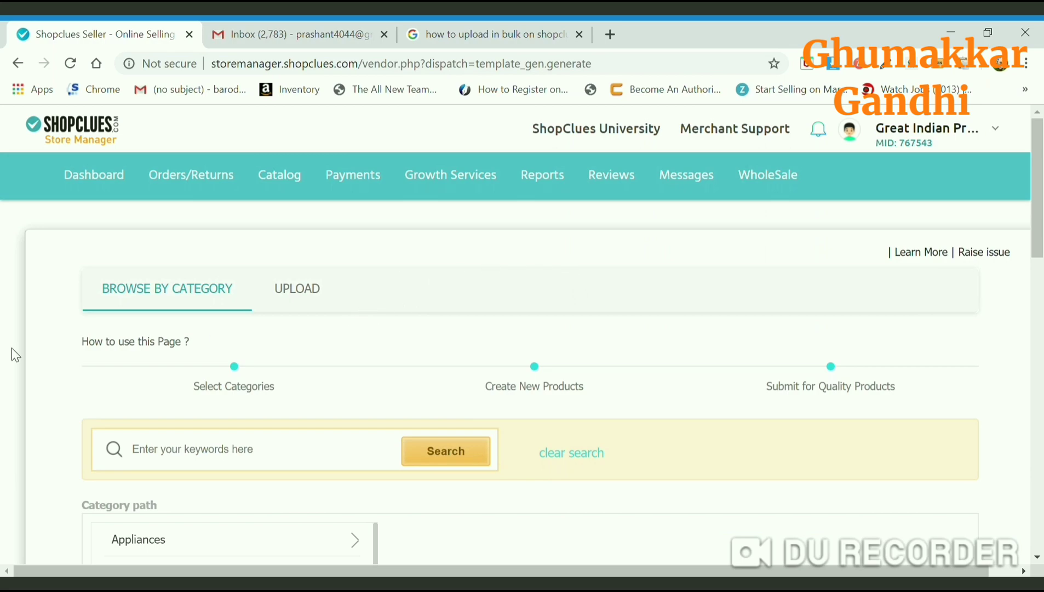
# Select Footwear > Men's Footwear > Formal Shoes as the template category
pyautogui.scroll(-3, 20, 367)
pyautogui.scroll(-3, 21, 364)
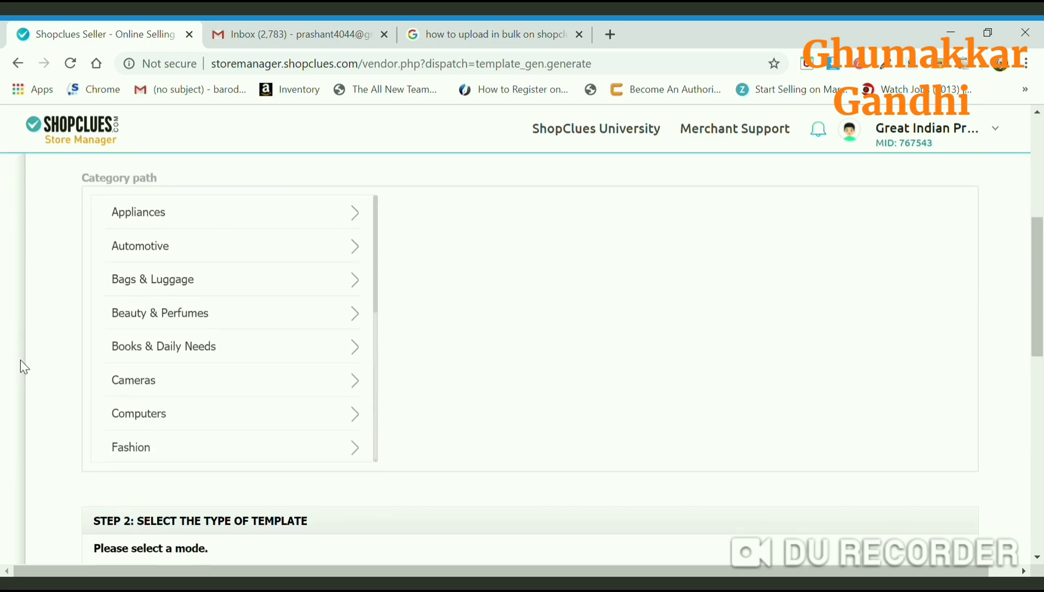
pyautogui.scroll(-2, 241, 291)
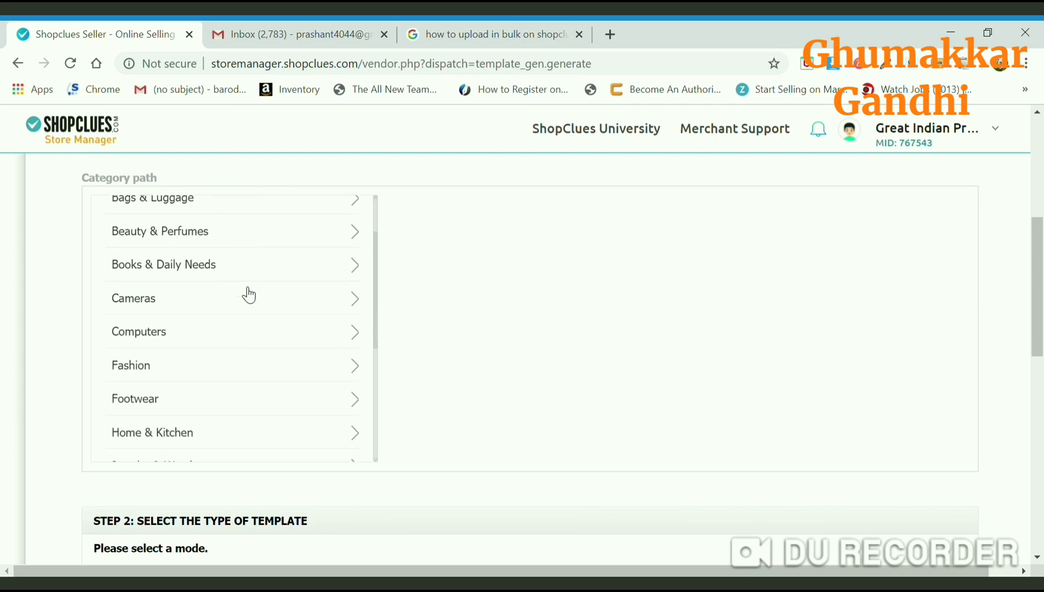
pyautogui.click(208, 404)
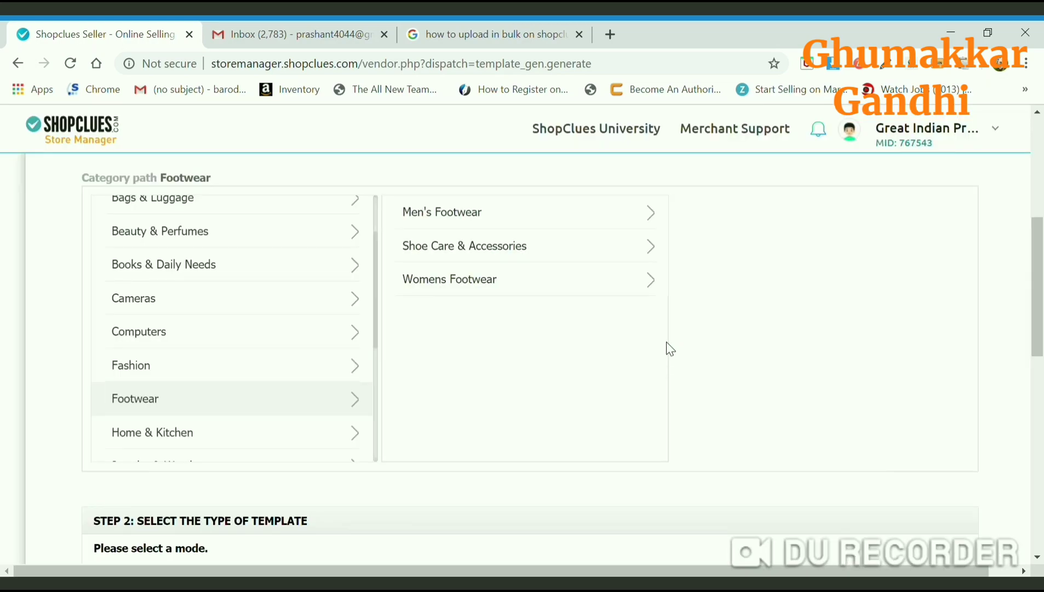
pyautogui.click(505, 218)
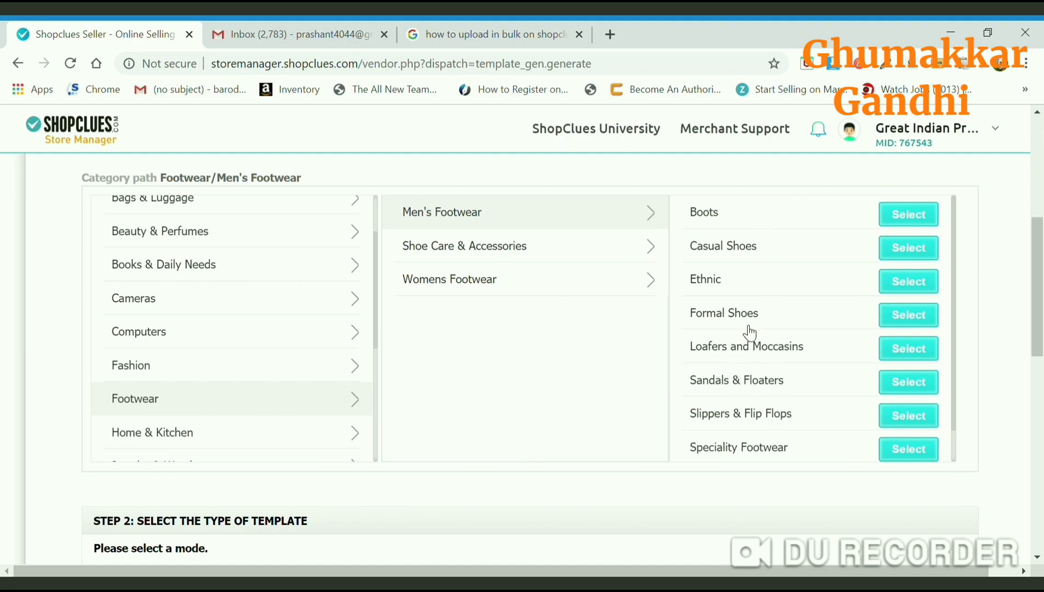
pyautogui.click(917, 320)
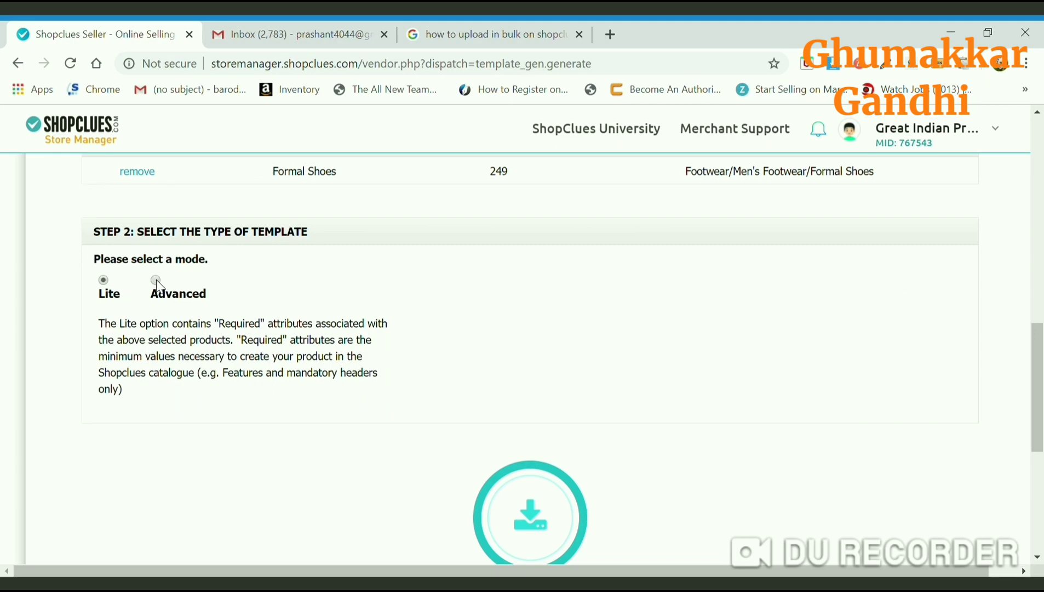
# Download the Formal Shoes Lite template and switch to the filled FormalShoes spreadsheet
pyautogui.scroll(-3, 566, 286)
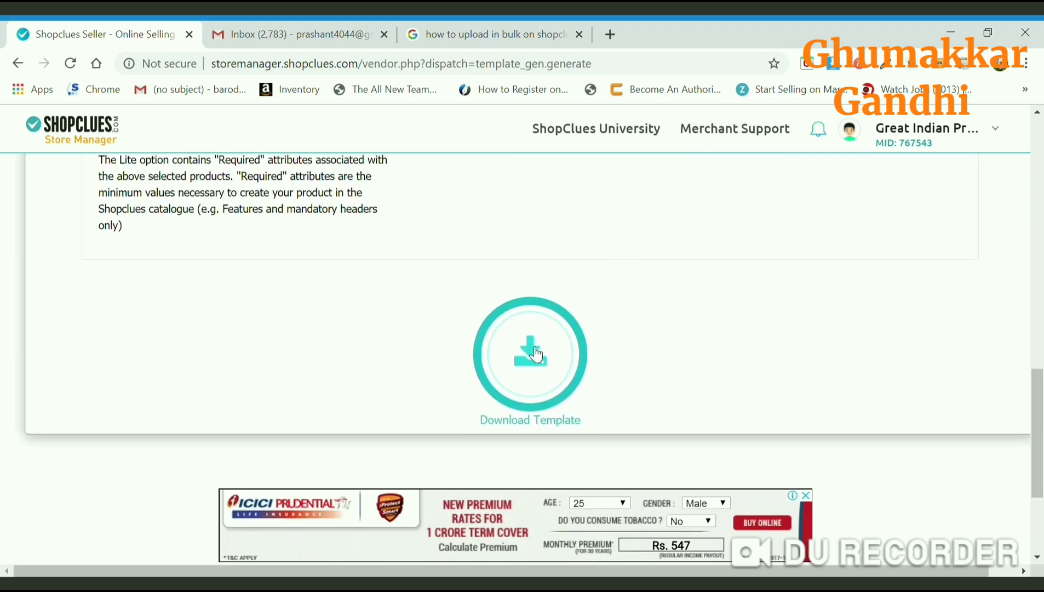
pyautogui.click(536, 355)
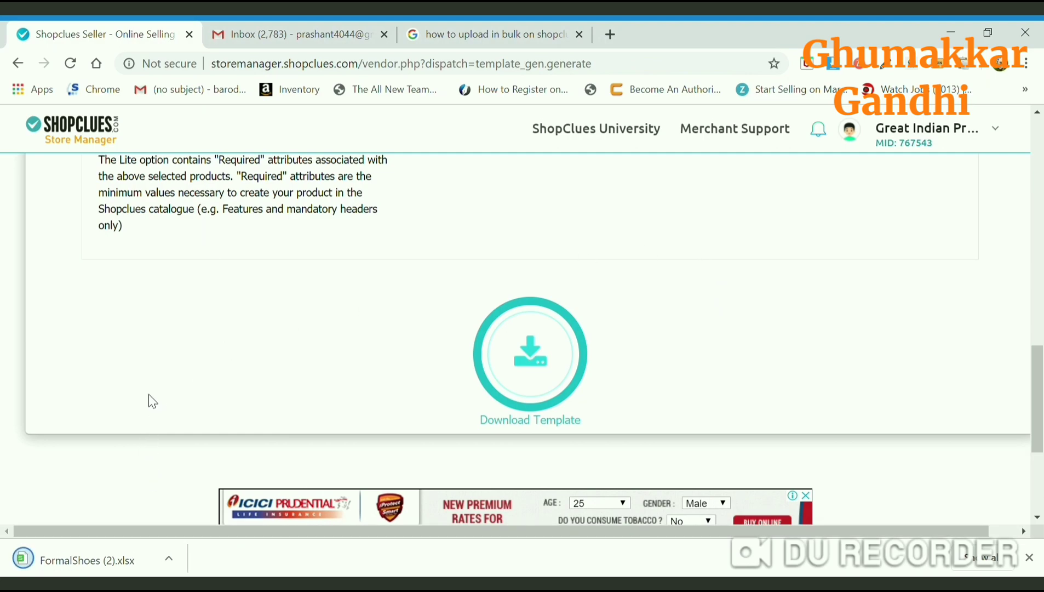
pyautogui.hotkey('alt', 'Tab')
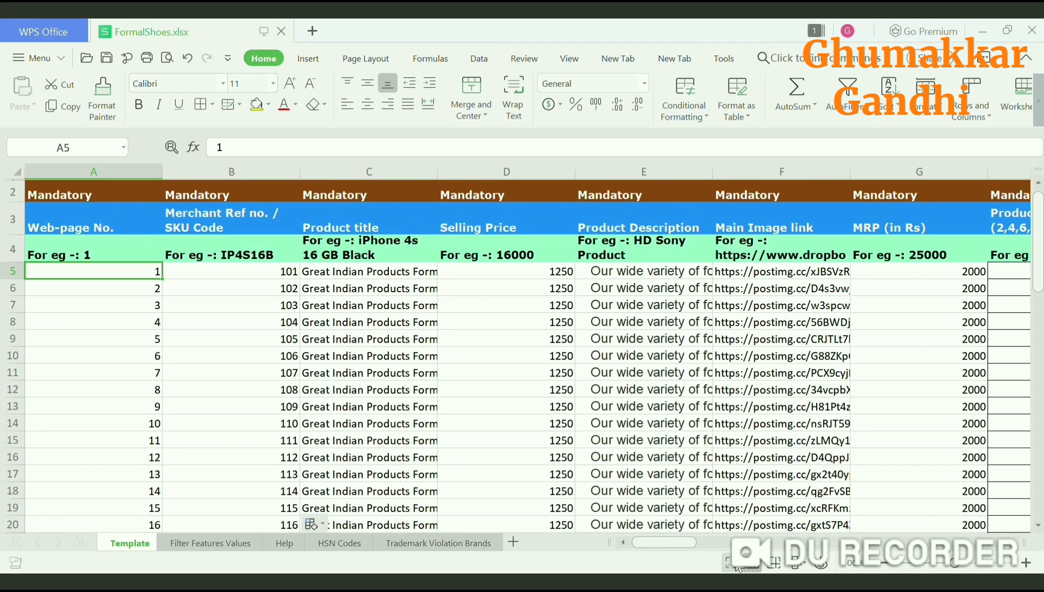
# Scroll the FormalShoes.xlsx Template sheet down to row 63 and back to the top
pyautogui.moveTo(687, 547); pyautogui.dragTo(628, 544)
pyautogui.scroll(-1, 1041, 279)
pyautogui.scroll(-13, 1041, 279)
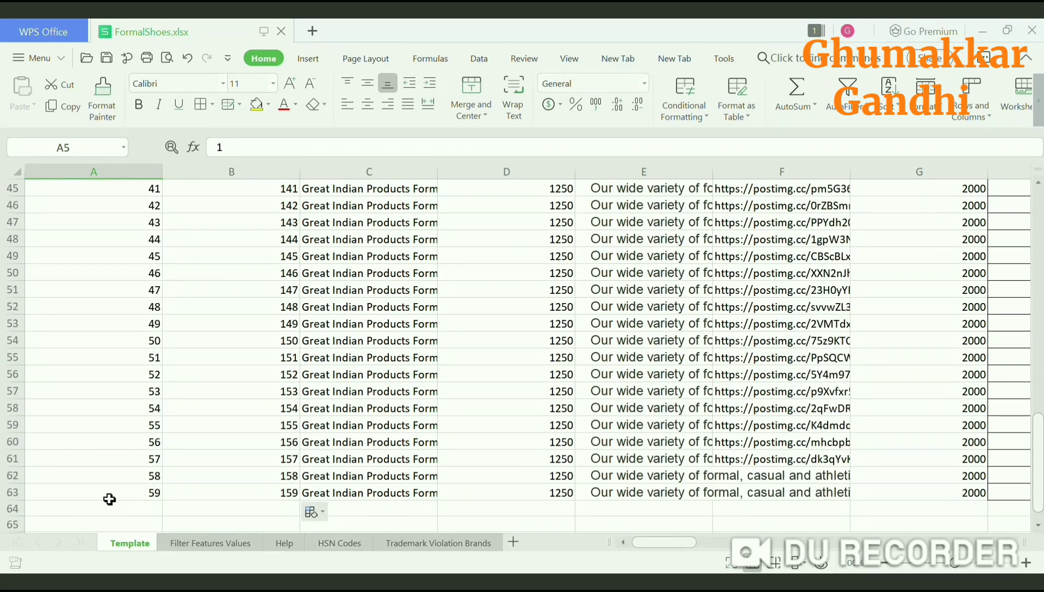
pyautogui.moveTo(1041, 480); pyautogui.dragTo(1041, 257)
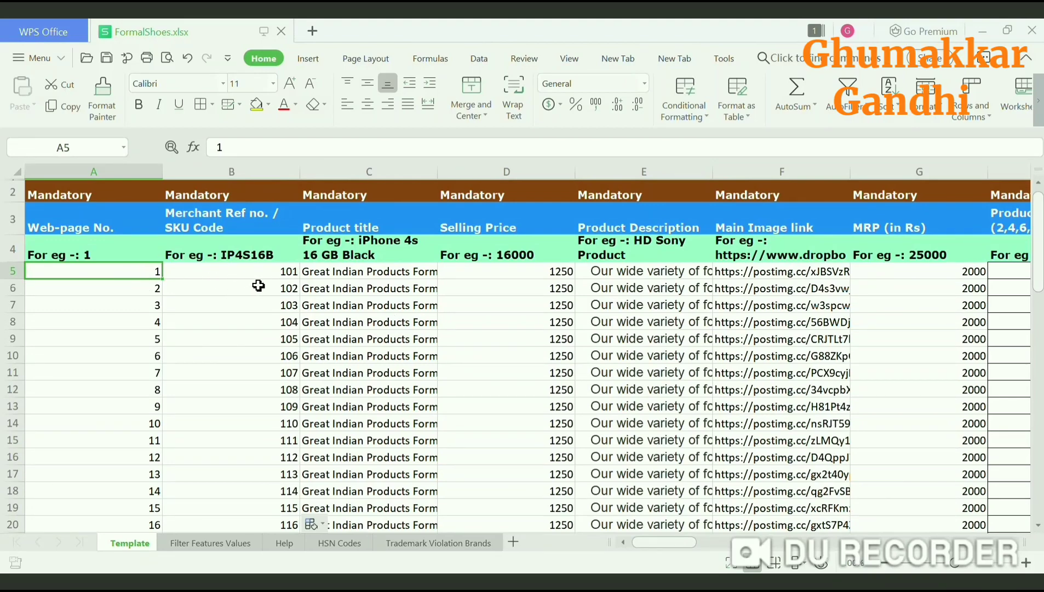
# Review the first product's web-page number, SKU, title, selling price, description and main image link
pyautogui.press('Tab')
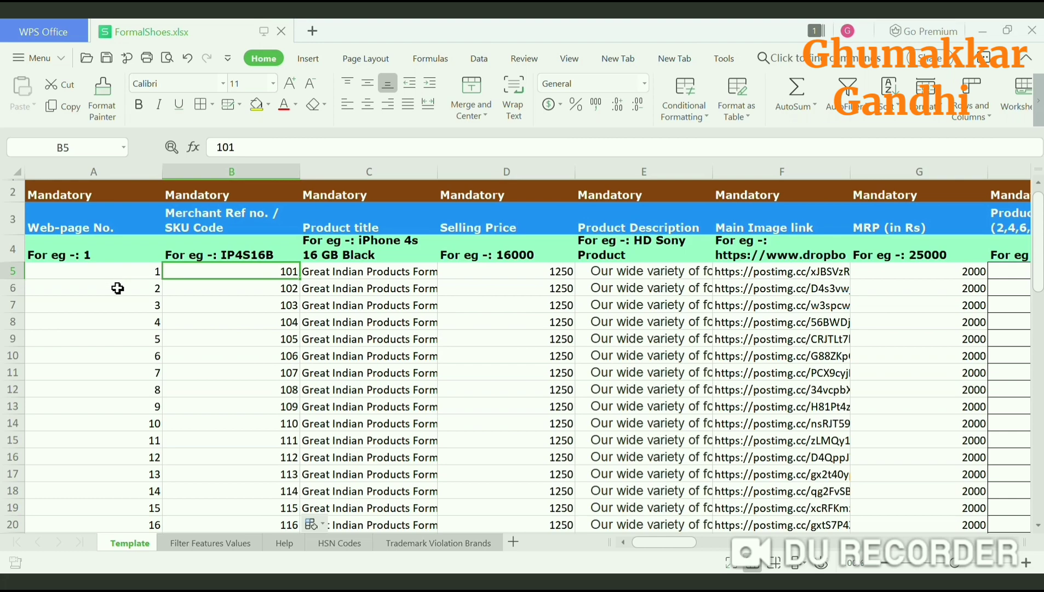
pyautogui.press('Left')
pyautogui.press('Right')
pyautogui.moveTo(1041, 227); pyautogui.dragTo(1041, 168)
pyautogui.click(356, 273)
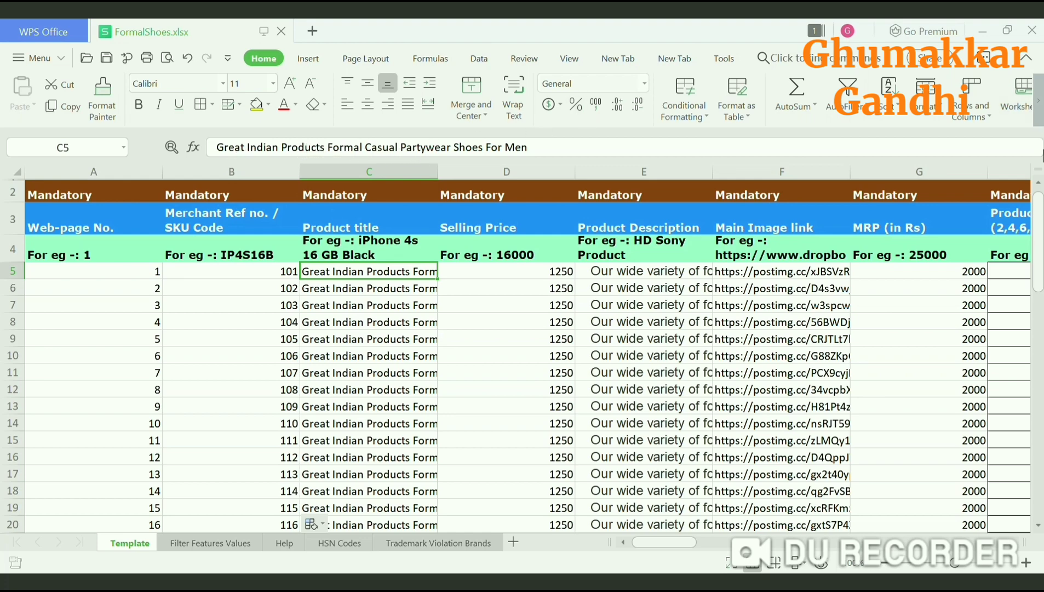
pyautogui.click(526, 277)
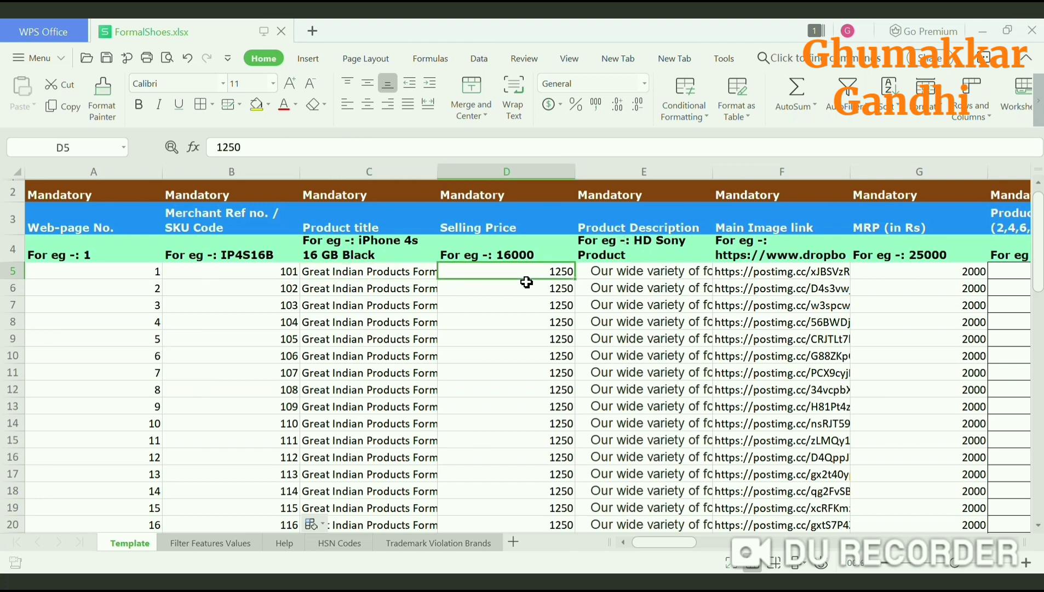
pyautogui.click(673, 292)
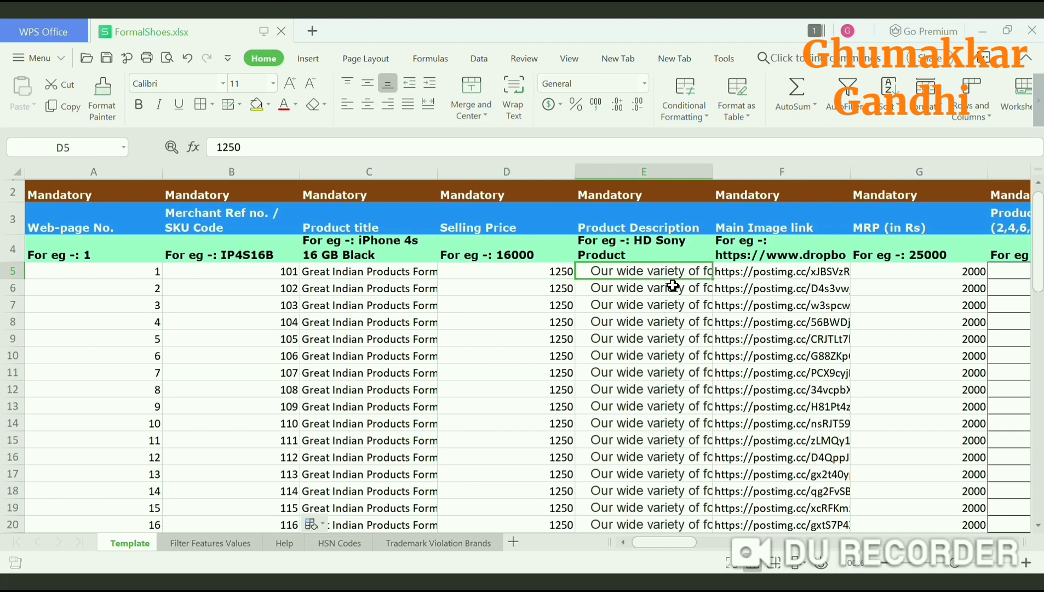
pyautogui.click(789, 282)
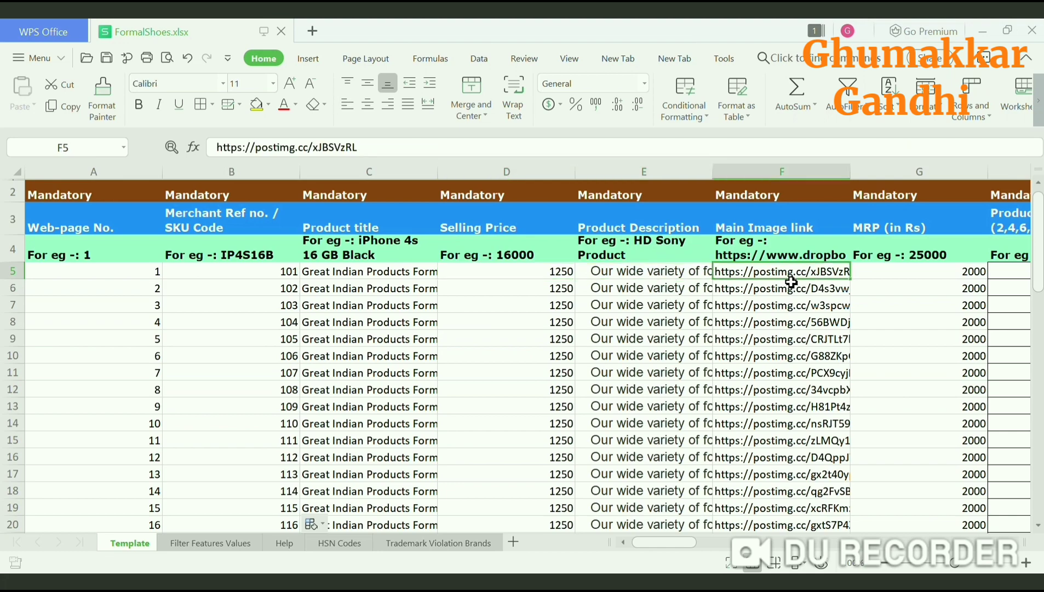
# Check the first product's MRP and HSN code, then open the HSN Codes sheet
pyautogui.click(1017, 544)
pyautogui.click(1016, 544)
pyautogui.click(1017, 544)
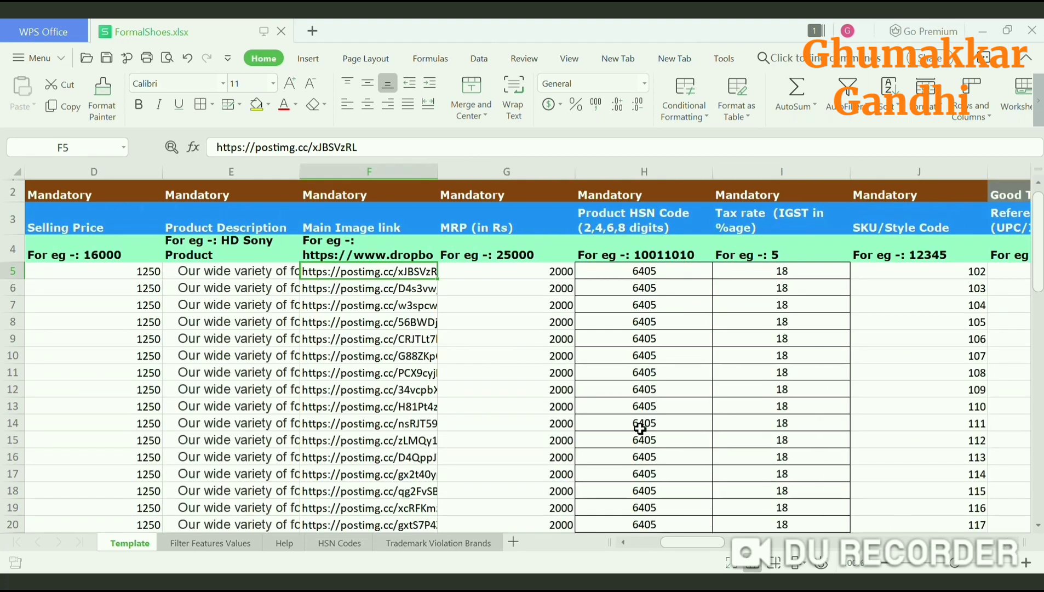
pyautogui.click(559, 281)
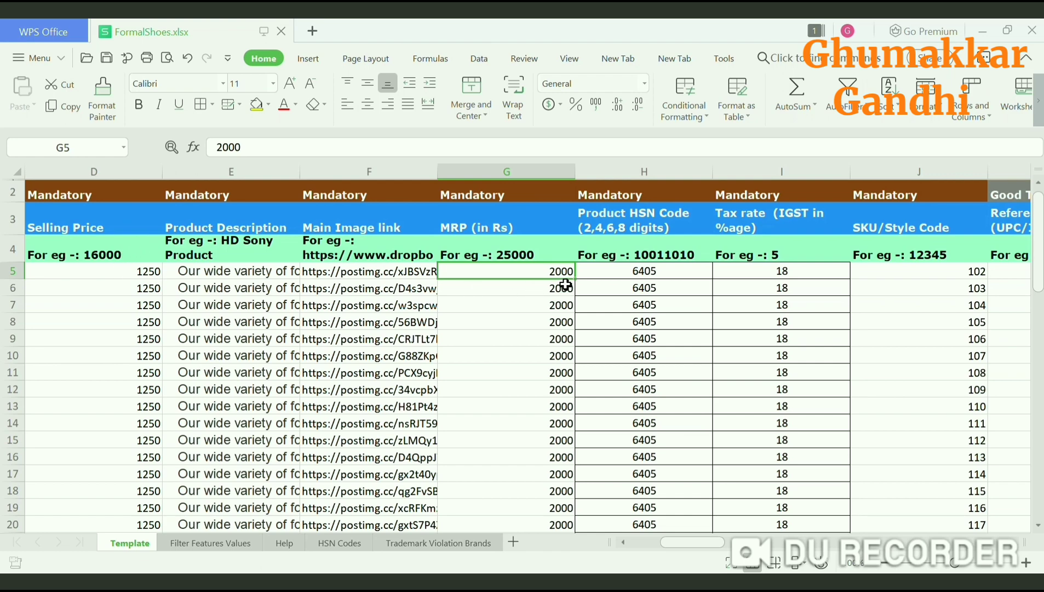
pyautogui.press('Right')
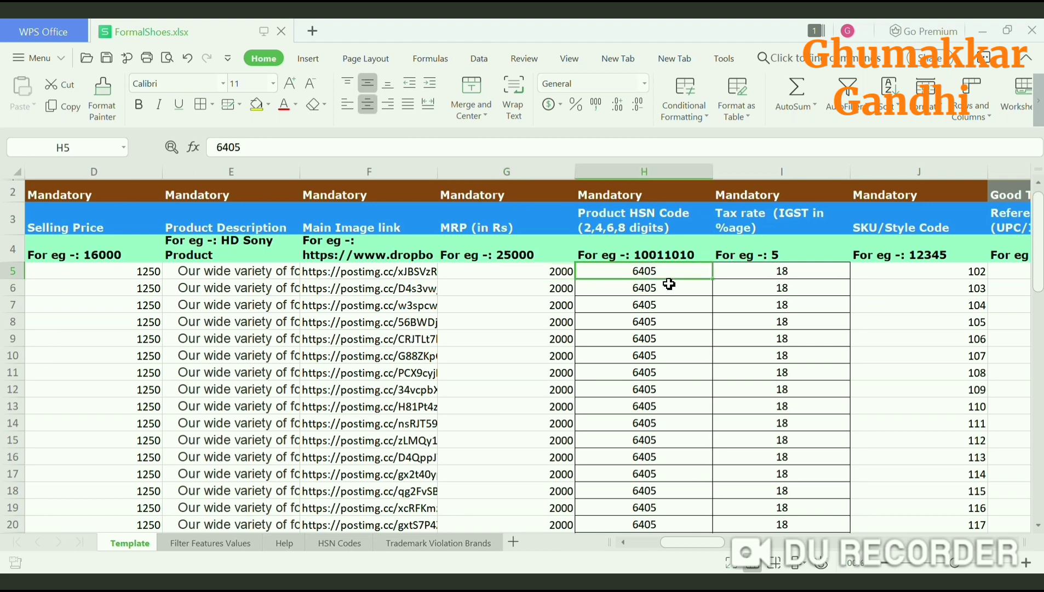
pyautogui.click(338, 543)
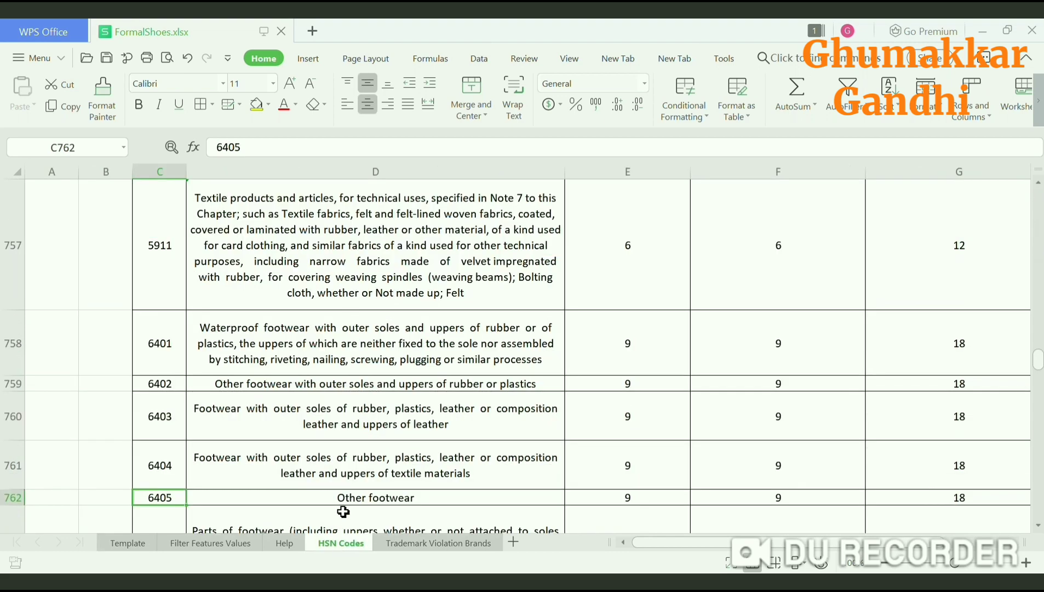
# Confirm HSN 6405, Other footwear at 18% IGST, then go back to the Template sheet
pyautogui.scroll(-1, 400, 266)
pyautogui.scroll(1, 402, 266)
pyautogui.scroll(1, 402, 266)
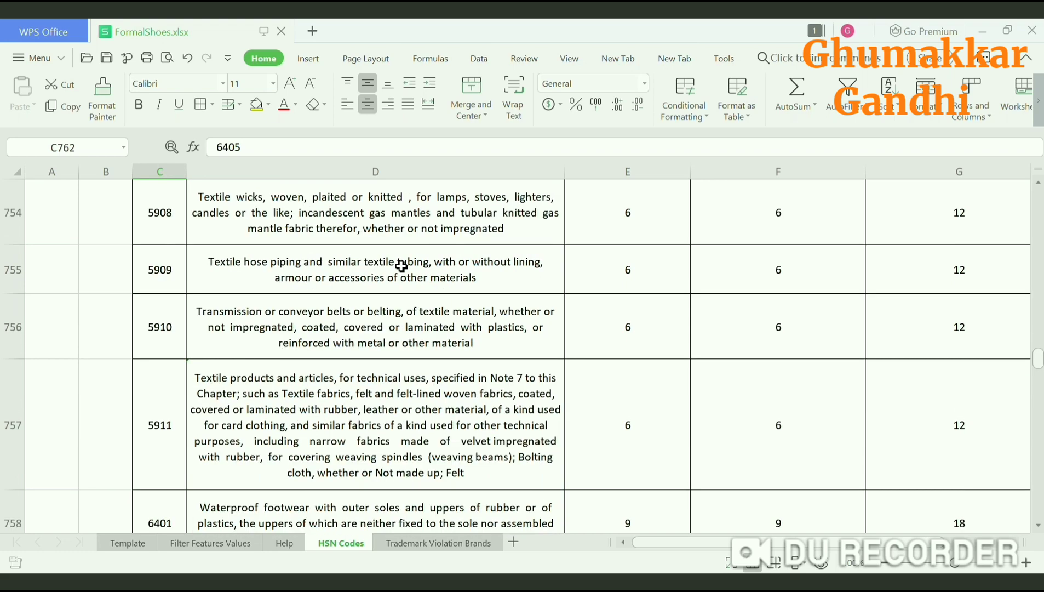
pyautogui.scroll(-1, 401, 266)
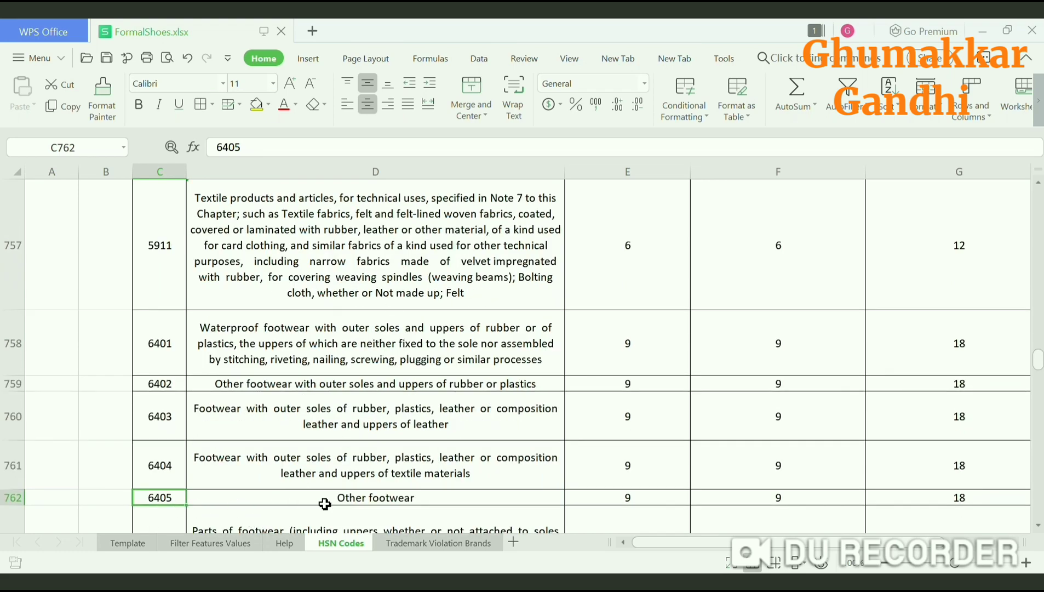
pyautogui.moveTo(1039, 360); pyautogui.dragTo(1039, 197)
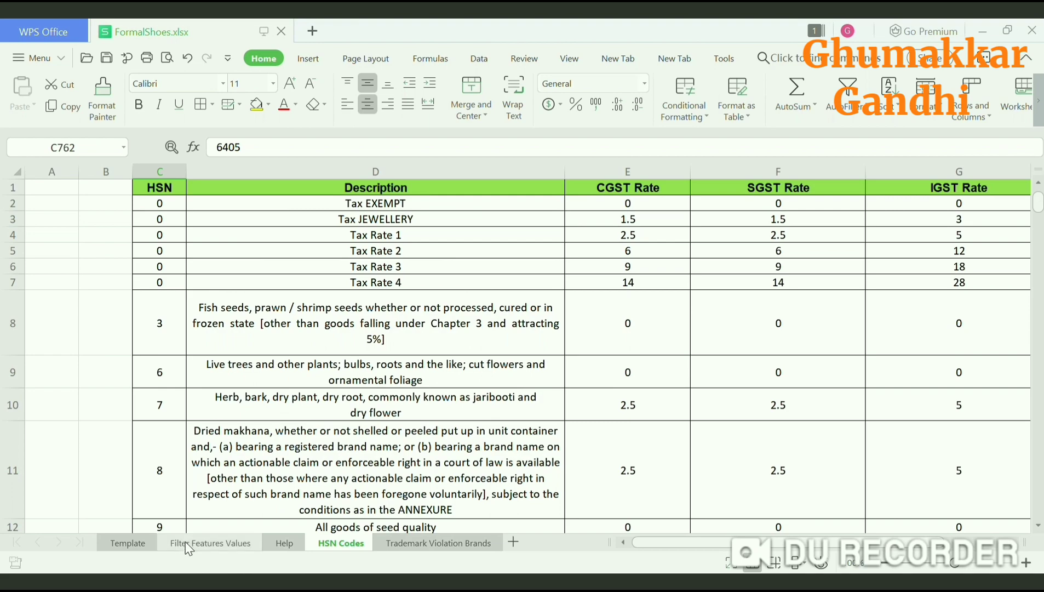
pyautogui.click(132, 543)
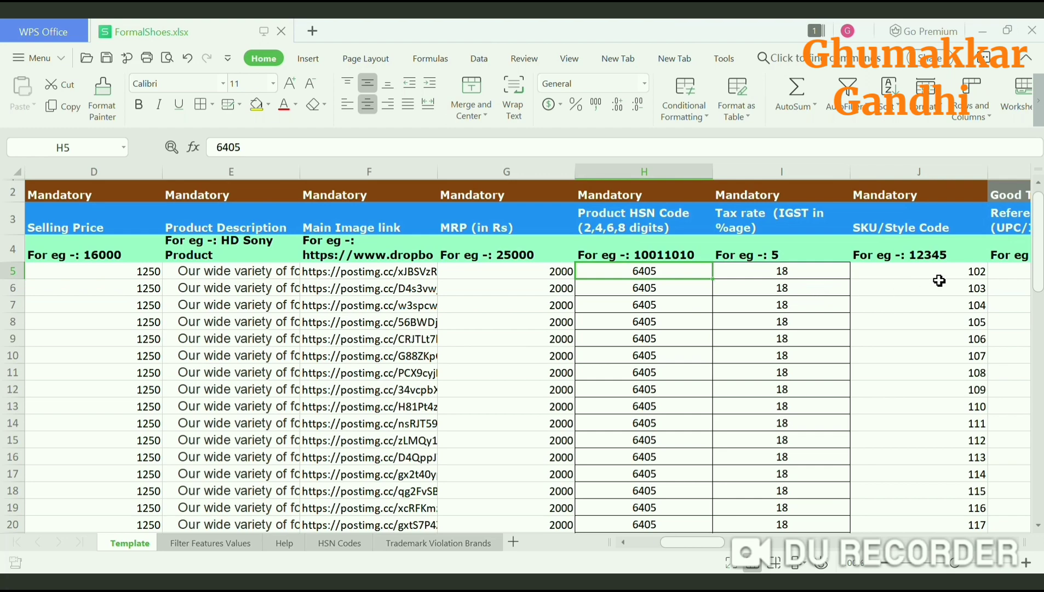
pyautogui.moveTo(689, 544); pyautogui.dragTo(660, 542)
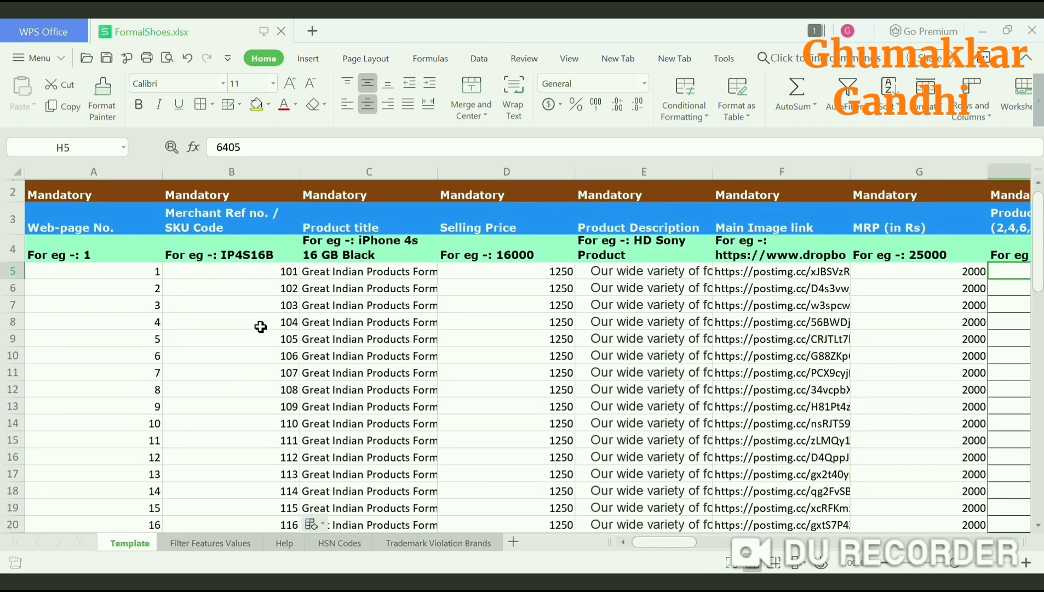
pyautogui.moveTo(271, 274); pyautogui.dragTo(284, 424)
pyautogui.moveTo(676, 548); pyautogui.dragTo(712, 543)
pyautogui.moveTo(828, 272); pyautogui.dragTo(839, 397)
pyautogui.click(926, 381)
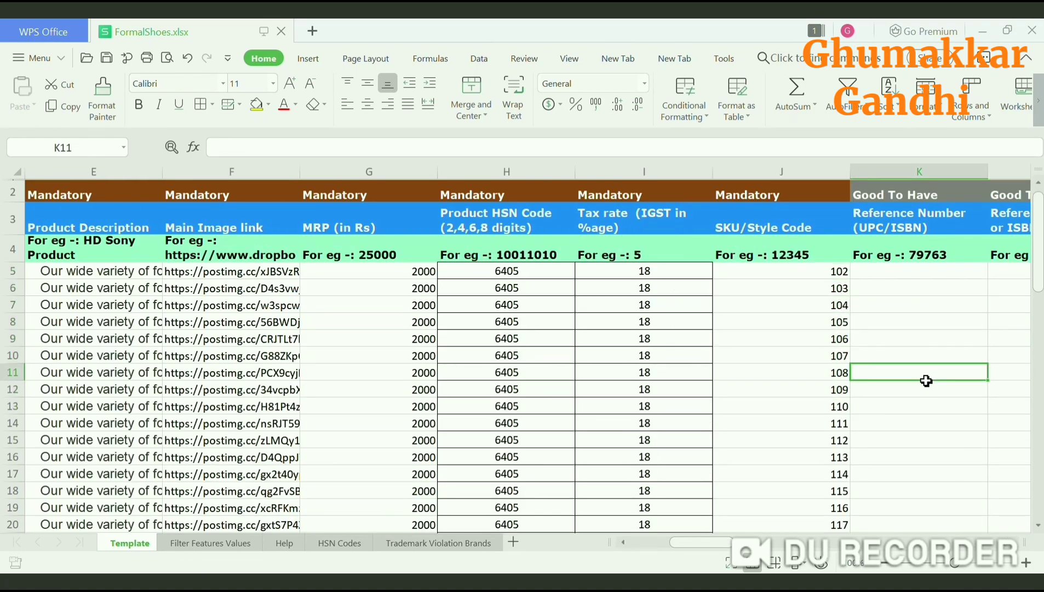
pyautogui.press('Right')
pyautogui.press('Right')
pyautogui.press('Right')
pyautogui.press('Right')
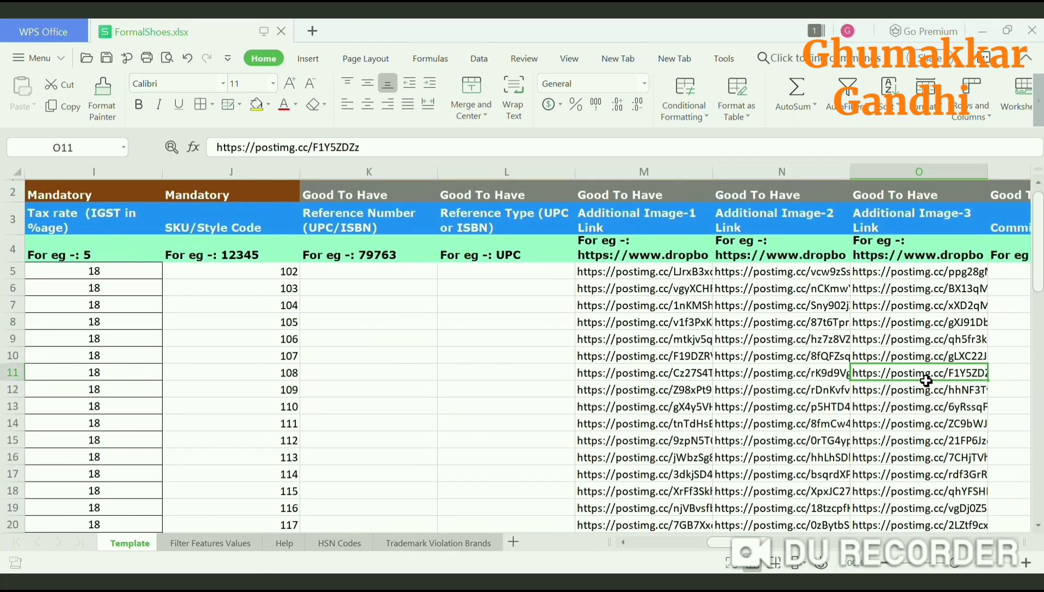
pyautogui.click(666, 277)
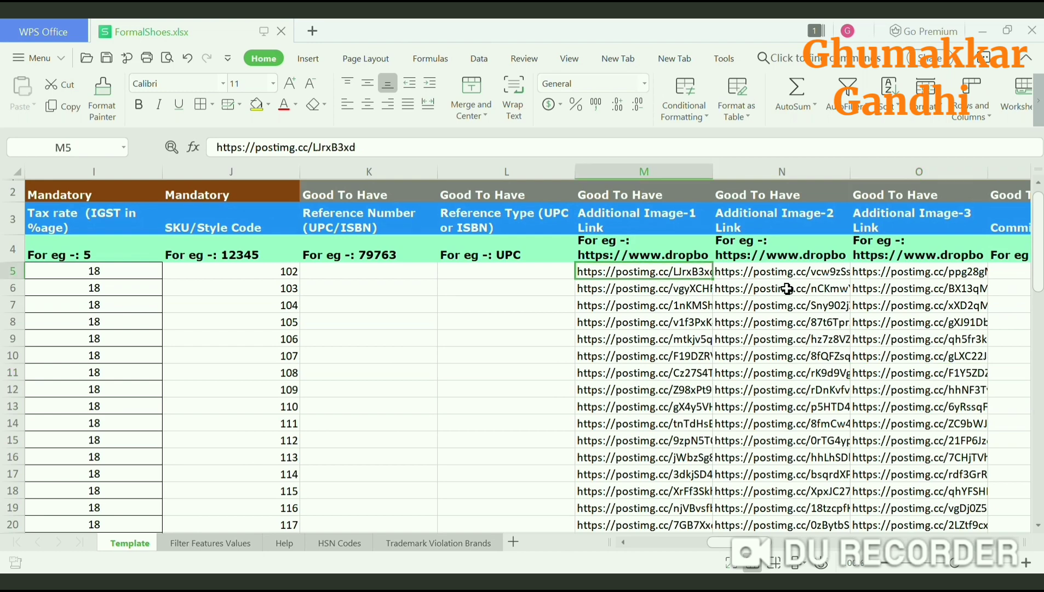
pyautogui.press('Right')
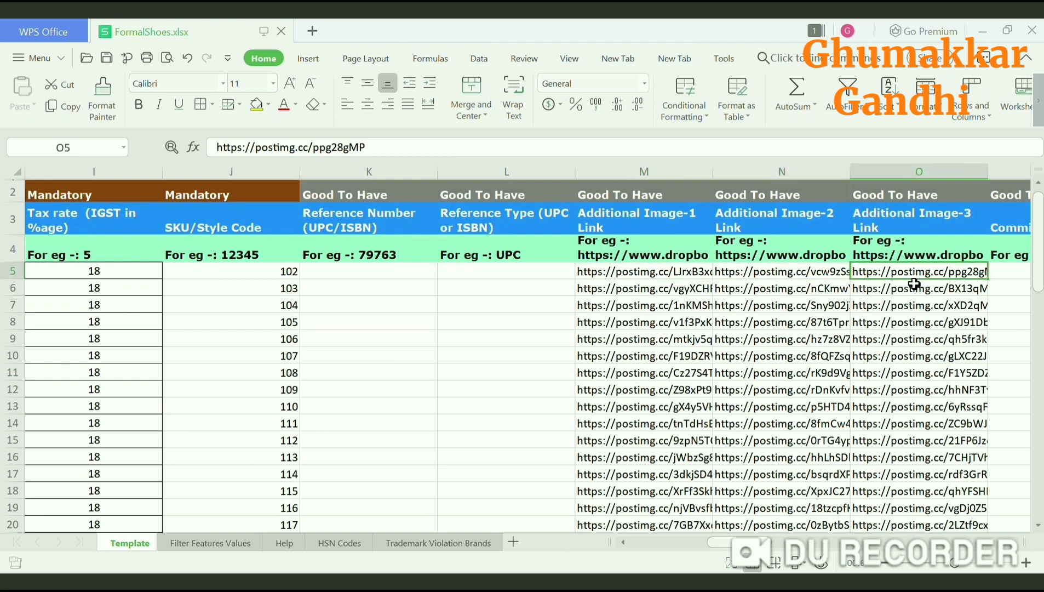
pyautogui.press('Right')
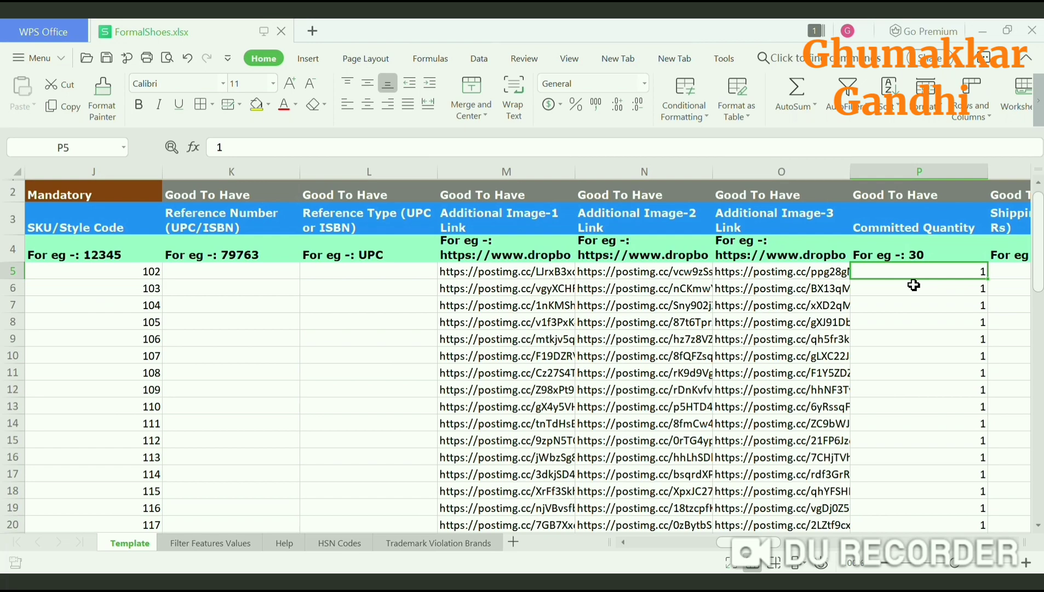
pyautogui.press('Right')
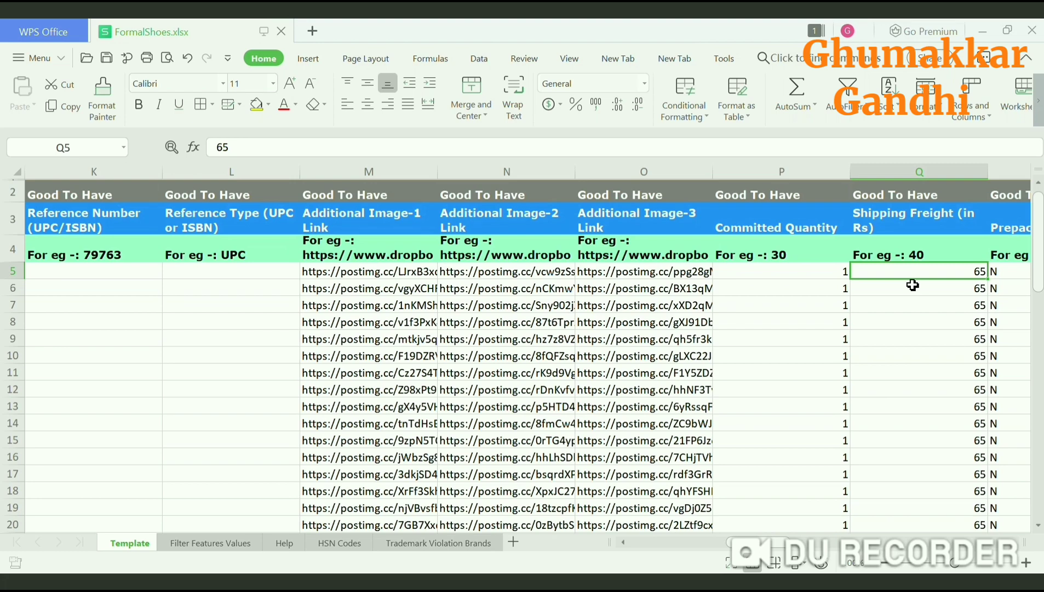
pyautogui.press('Left')
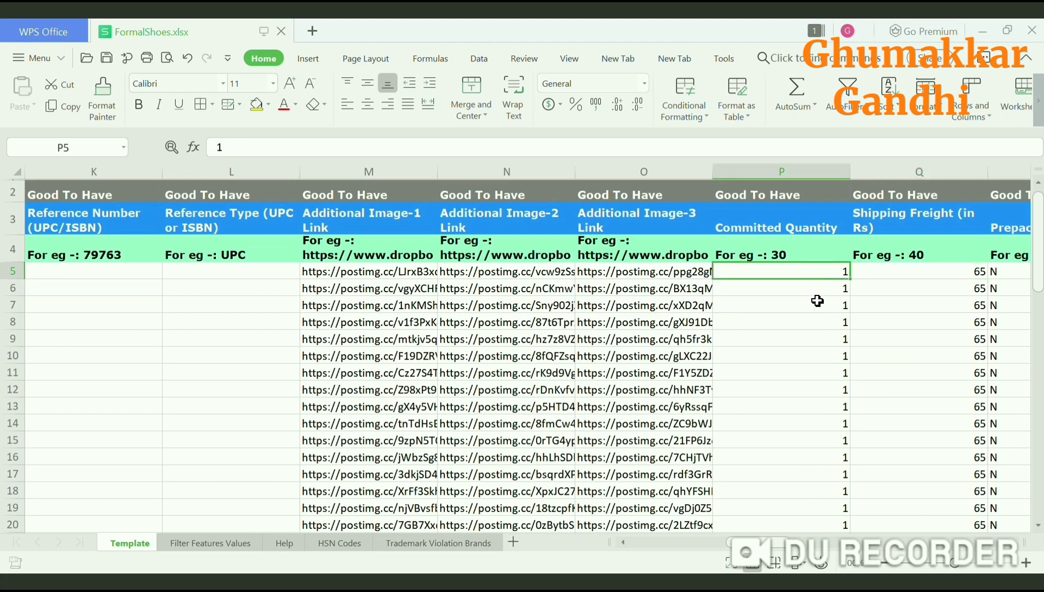
pyautogui.press('Down')
pyautogui.press('Up')
pyautogui.press('Down')
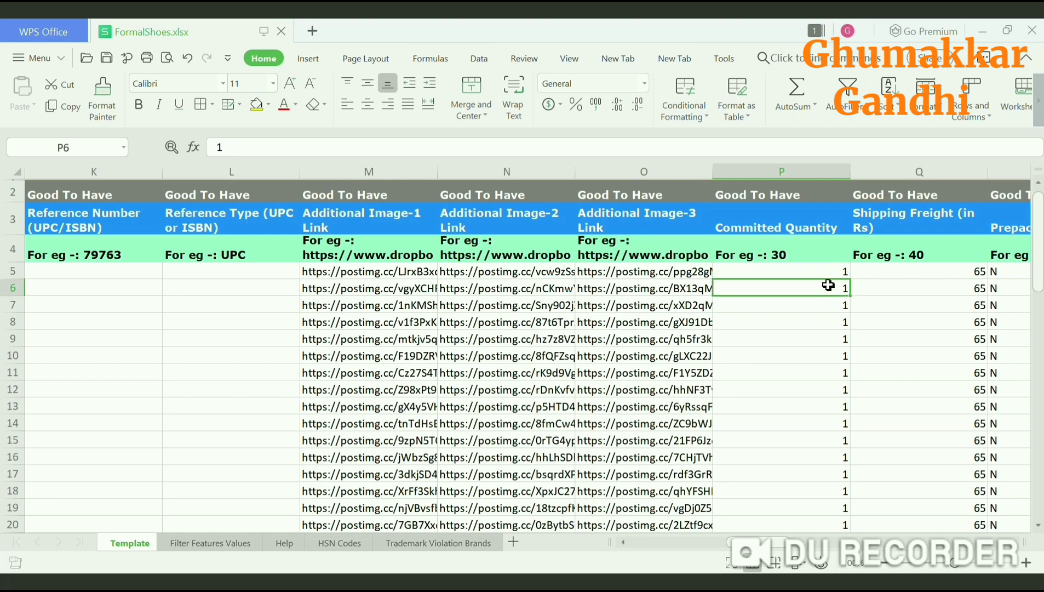
pyautogui.press('Up')
pyautogui.click(829, 293)
pyautogui.click(827, 326)
pyautogui.click(827, 359)
pyautogui.click(820, 279)
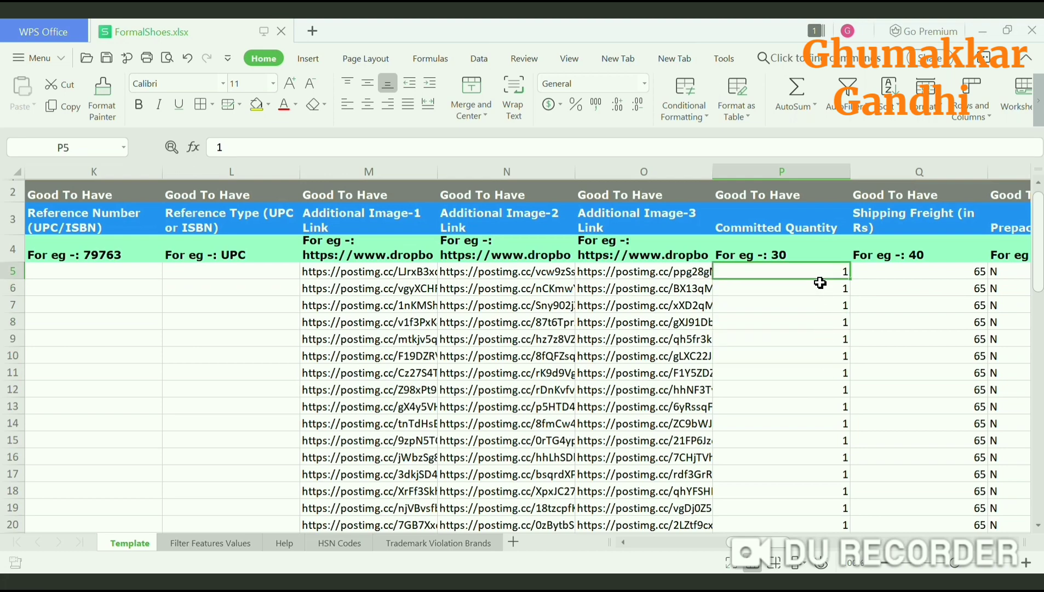
pyautogui.click(925, 278)
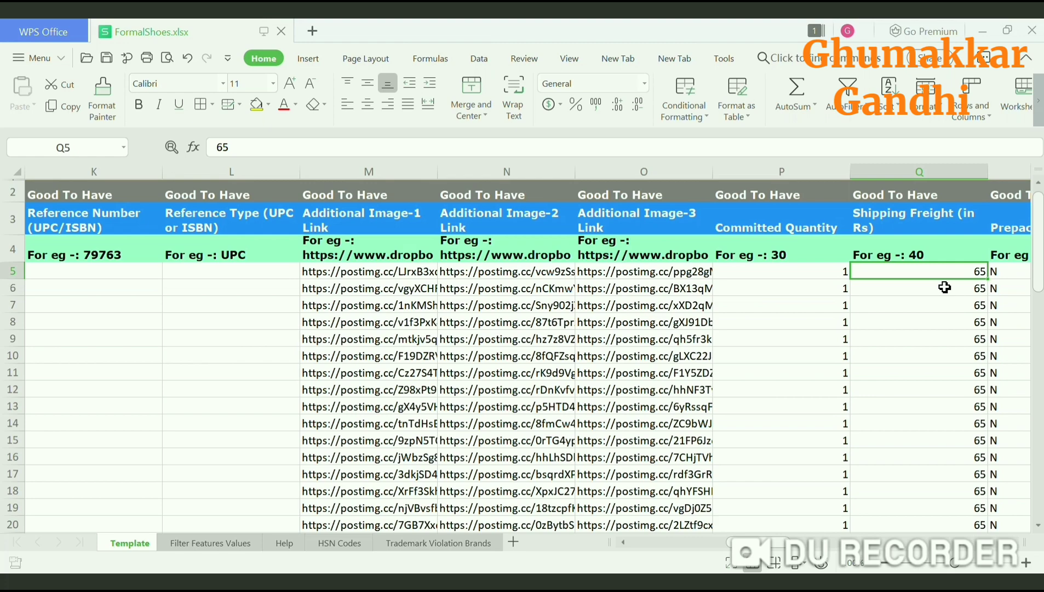
pyautogui.press('Right')
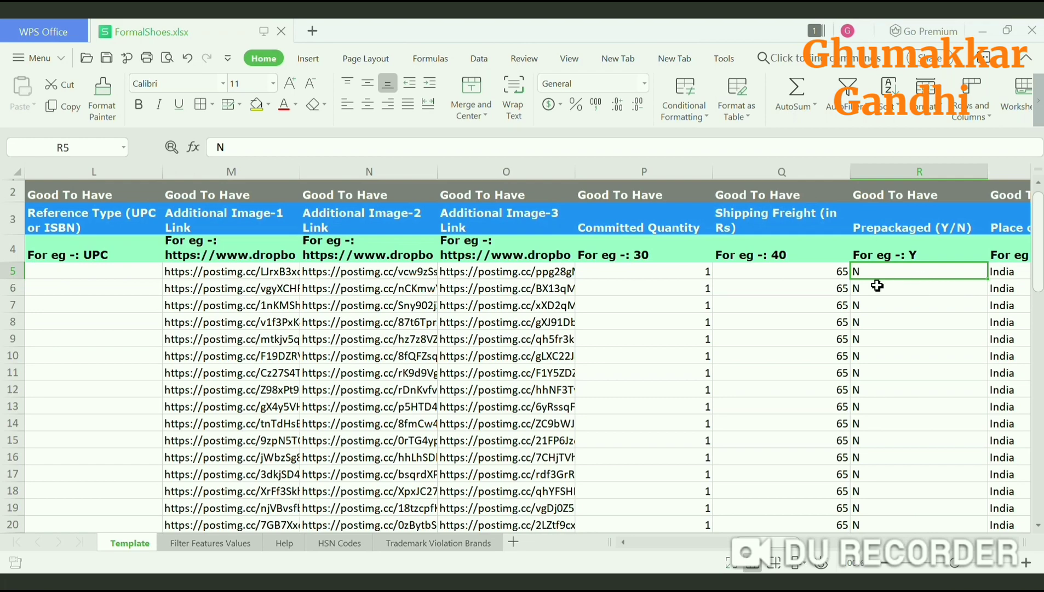
pyautogui.click(848, 276)
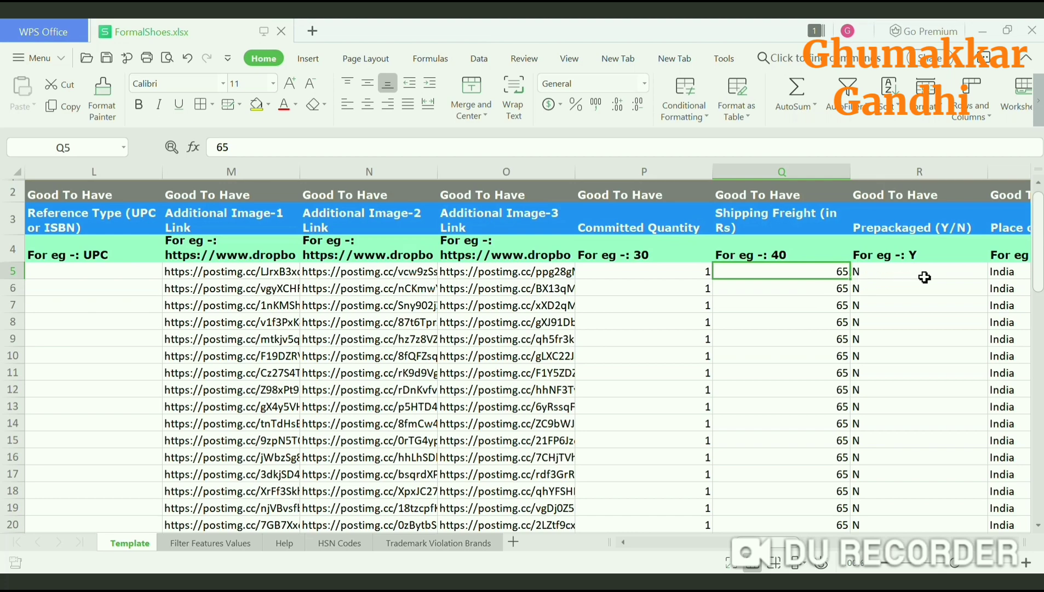
pyautogui.press('Right')
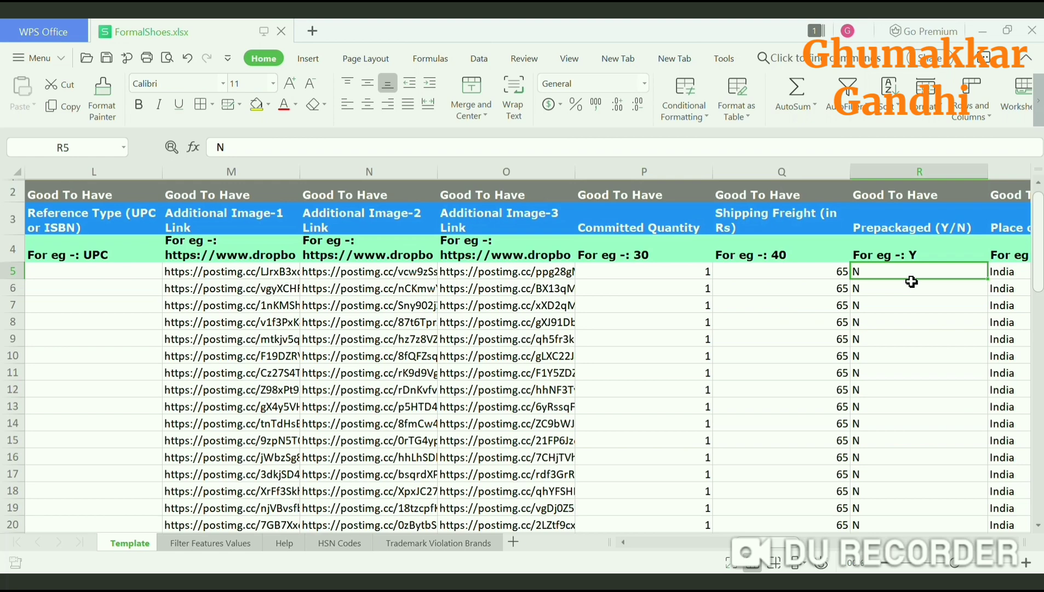
pyautogui.press('Right')
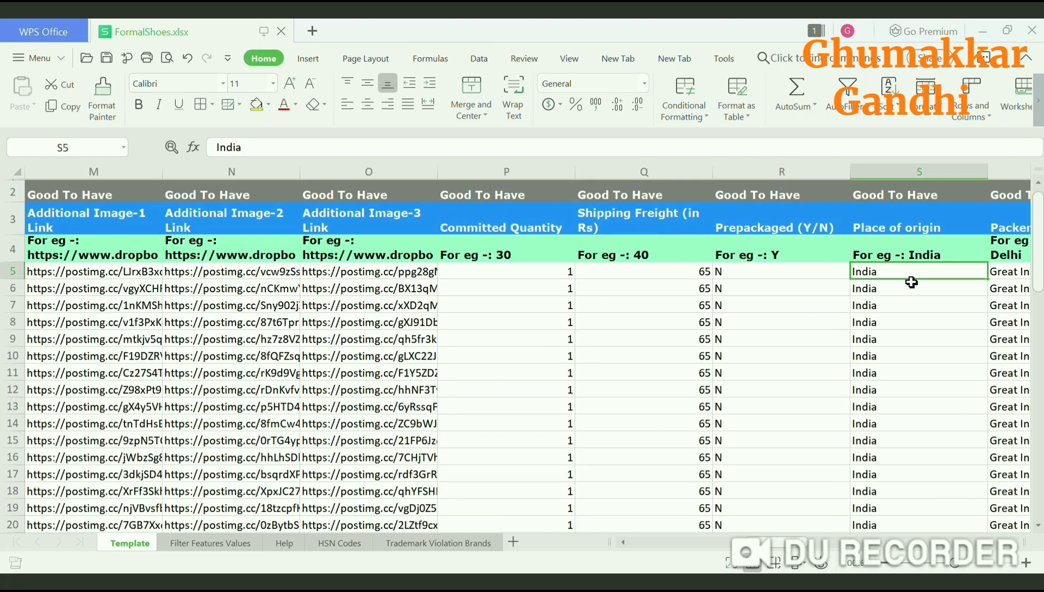
pyautogui.press('Right')
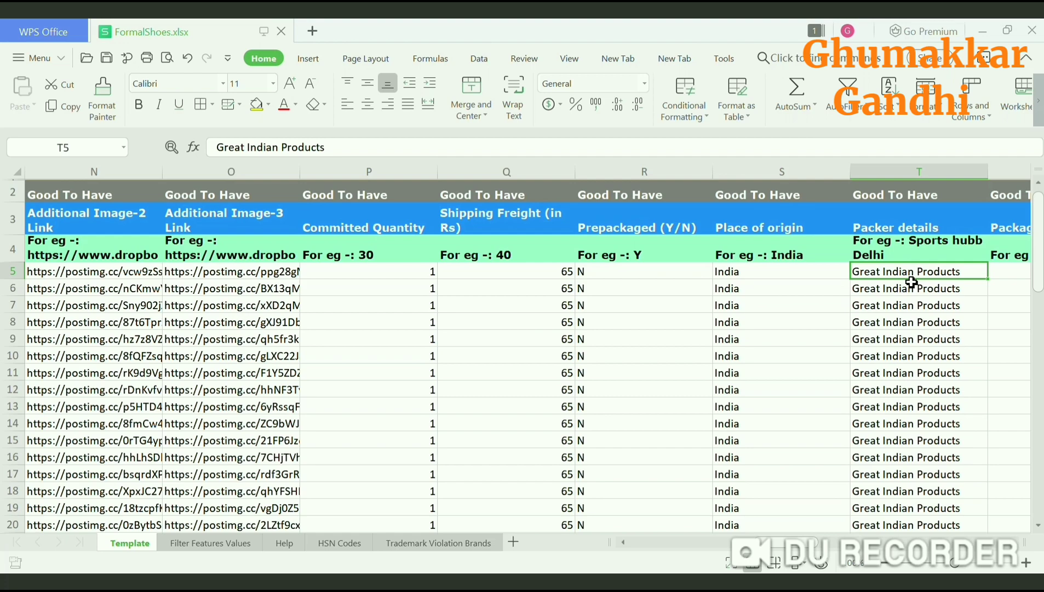
pyautogui.press('Right')
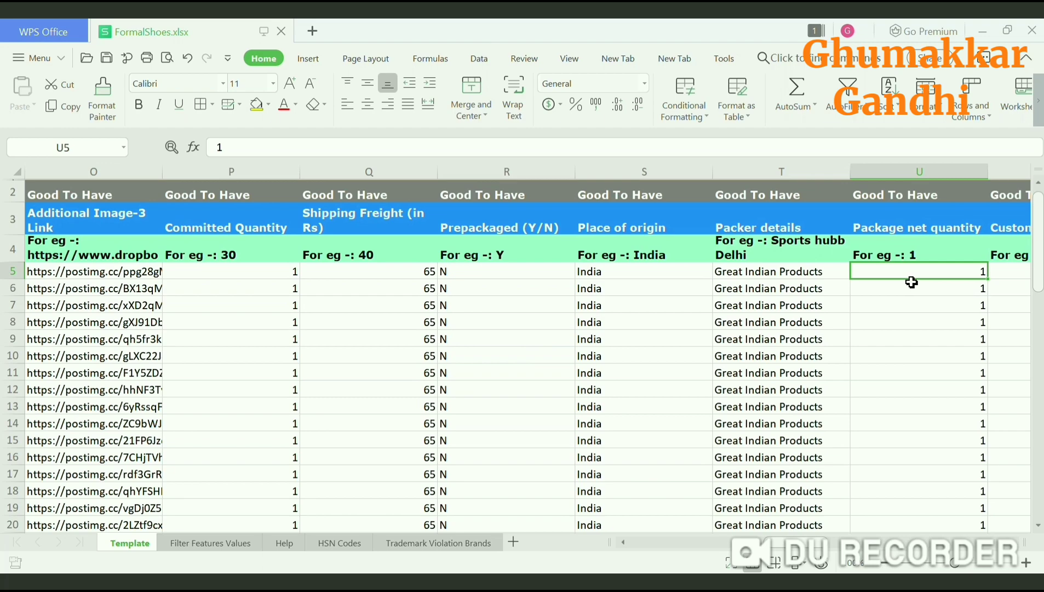
pyautogui.press('Right')
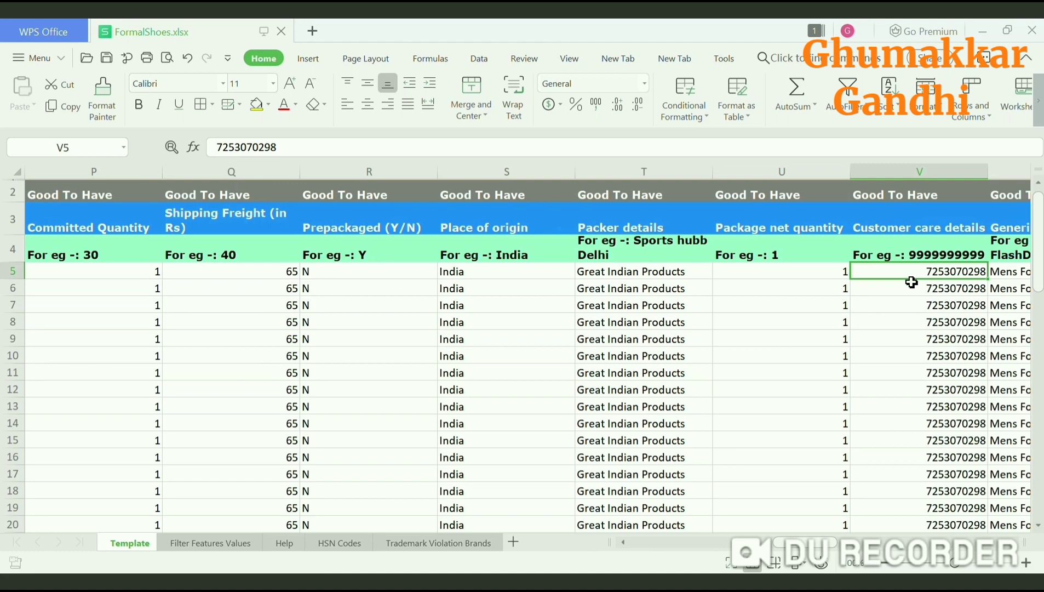
pyautogui.press('Right')
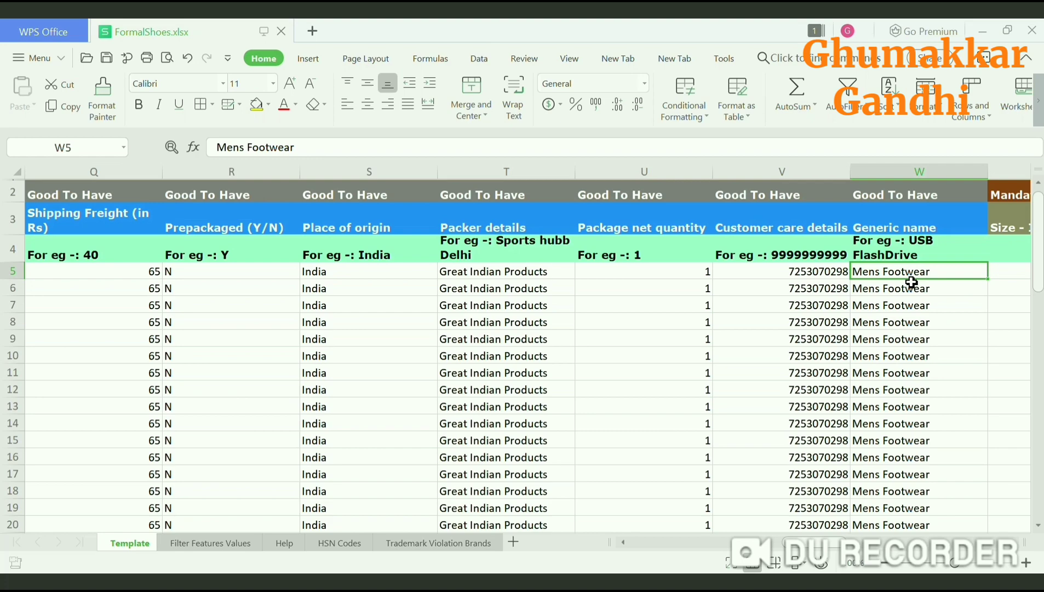
pyautogui.press('Right')
pyautogui.press('Right')
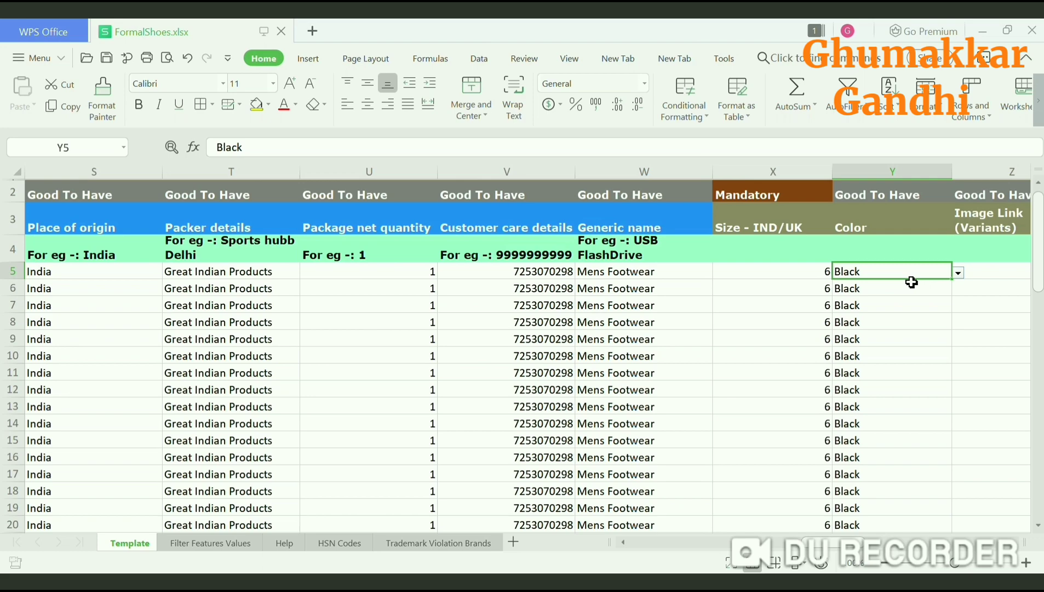
# Check the first product's size 6 and Color value Black across both Color columns
pyautogui.click(825, 275)
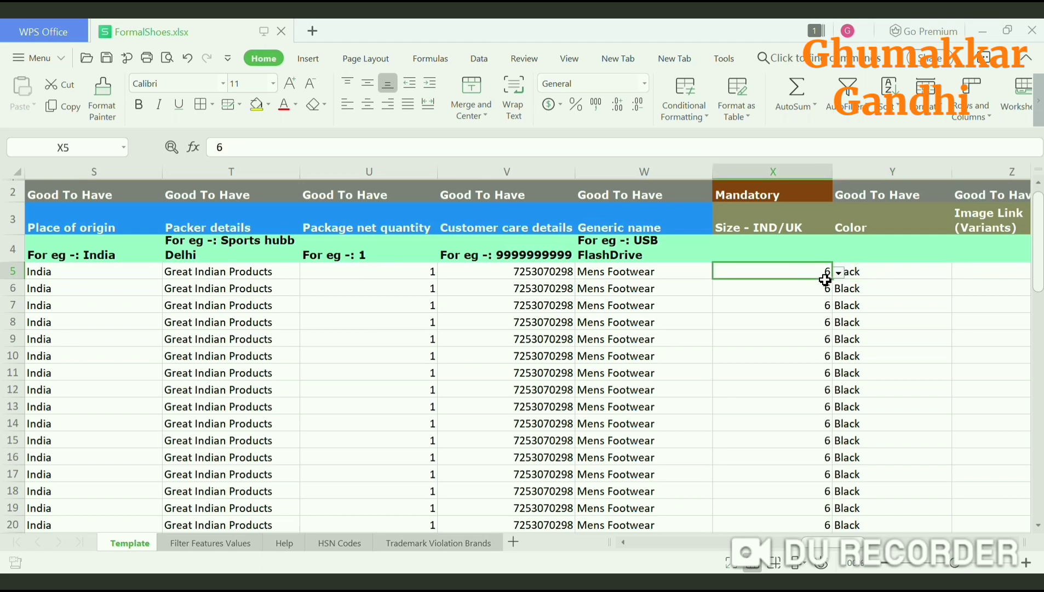
pyautogui.press('Down')
pyautogui.press('Down')
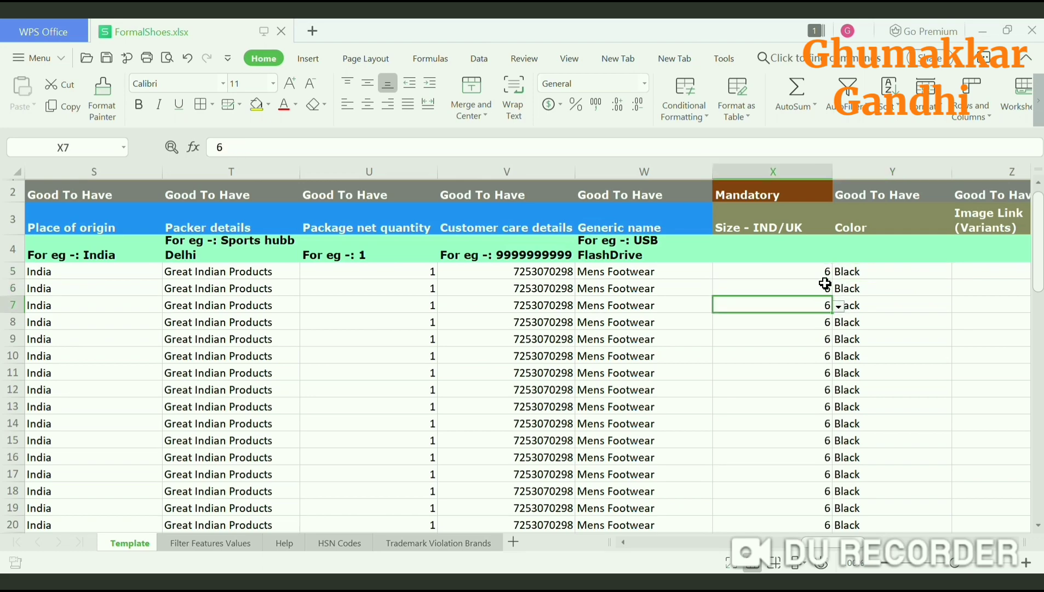
pyautogui.press('Up')
pyautogui.press('Up')
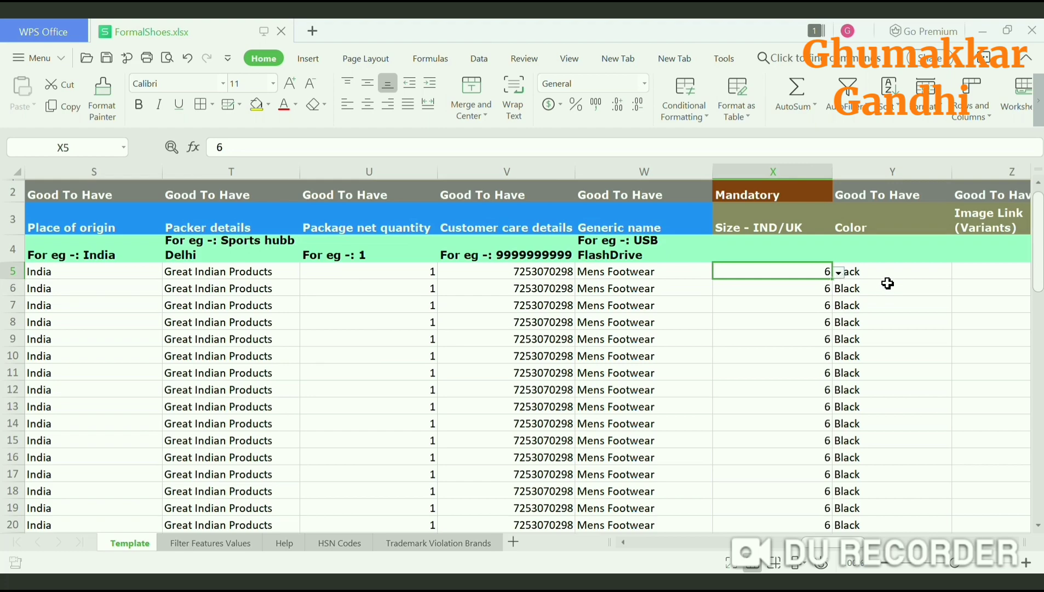
pyautogui.press('Right')
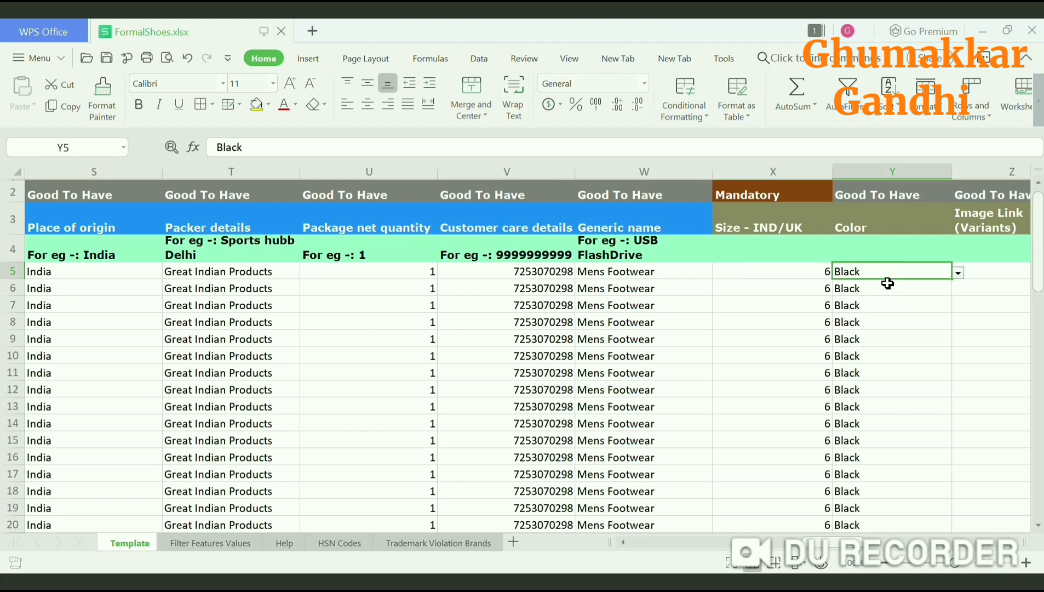
pyautogui.click(807, 276)
pyautogui.press('Right')
pyautogui.press('Right')
pyautogui.press('Right')
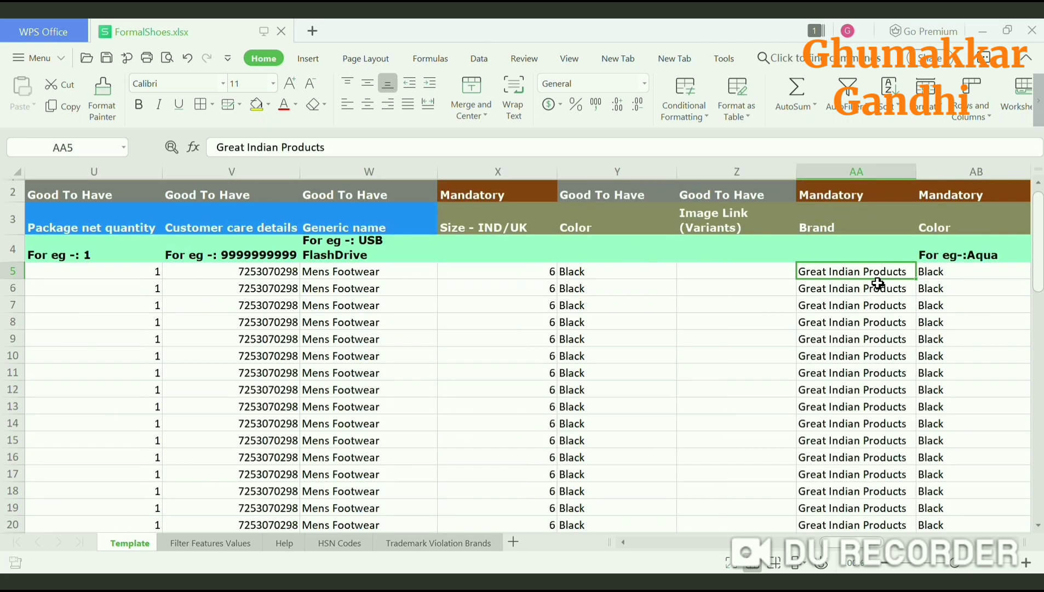
pyautogui.press('Right')
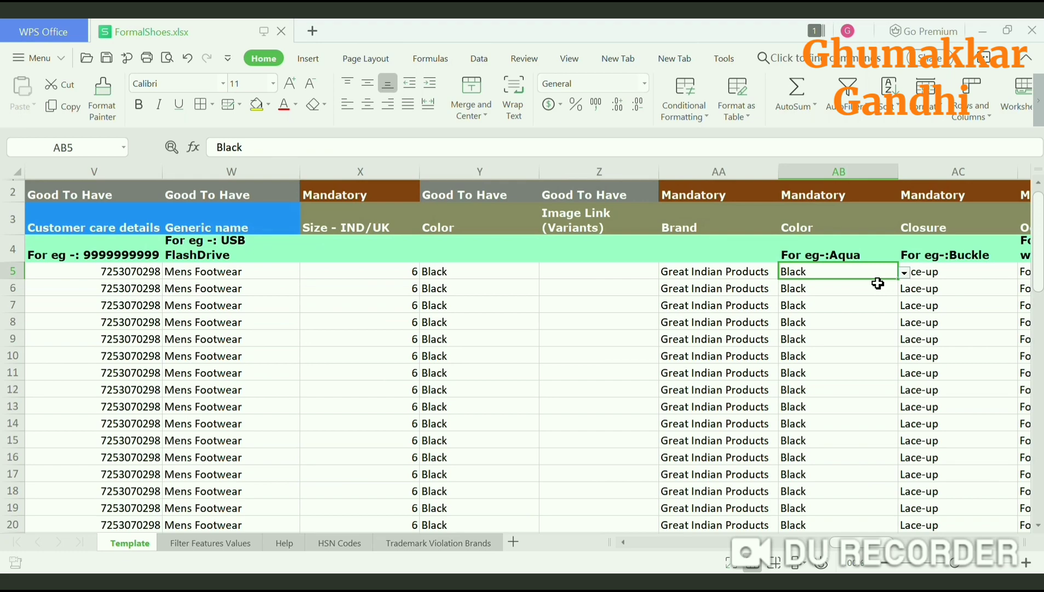
# Review the Closure, Occasion, Formal Shoes Type, Upper and Sole Material, Weight, Ideal For and Model ID values
pyautogui.press('Right')
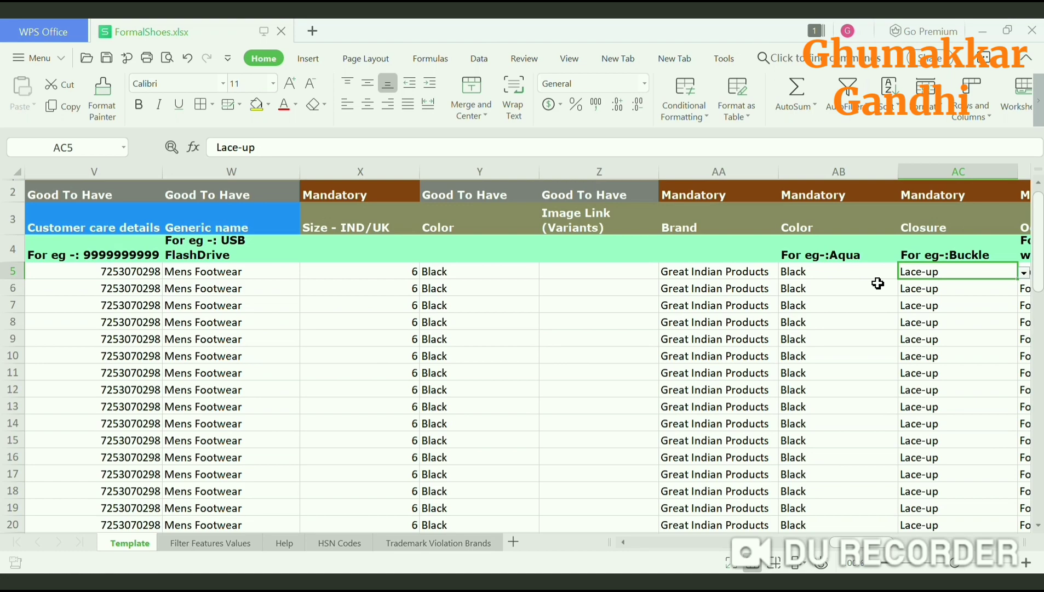
pyautogui.press('Right')
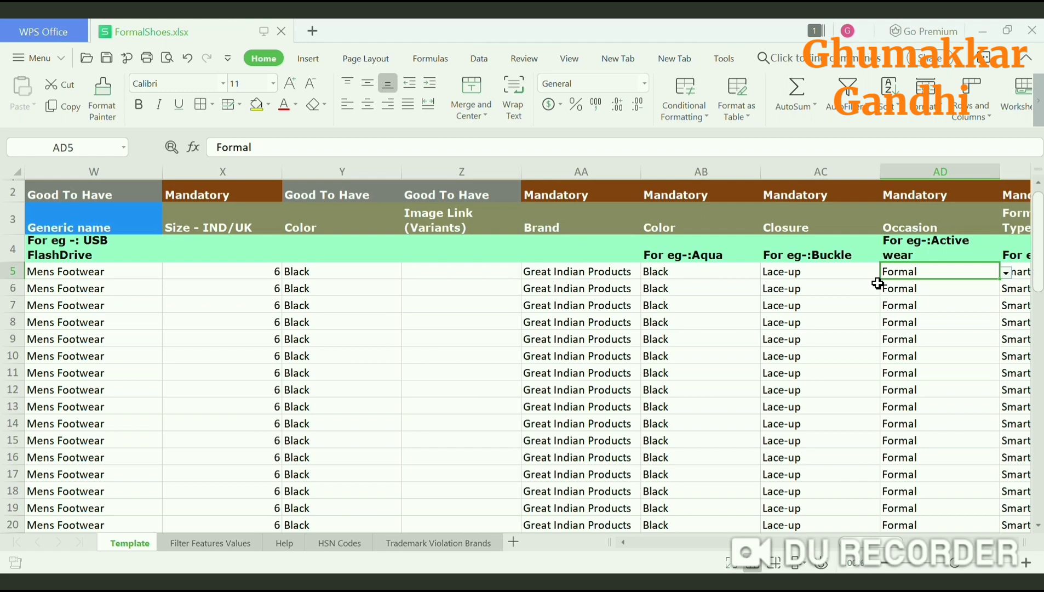
pyautogui.press('Right')
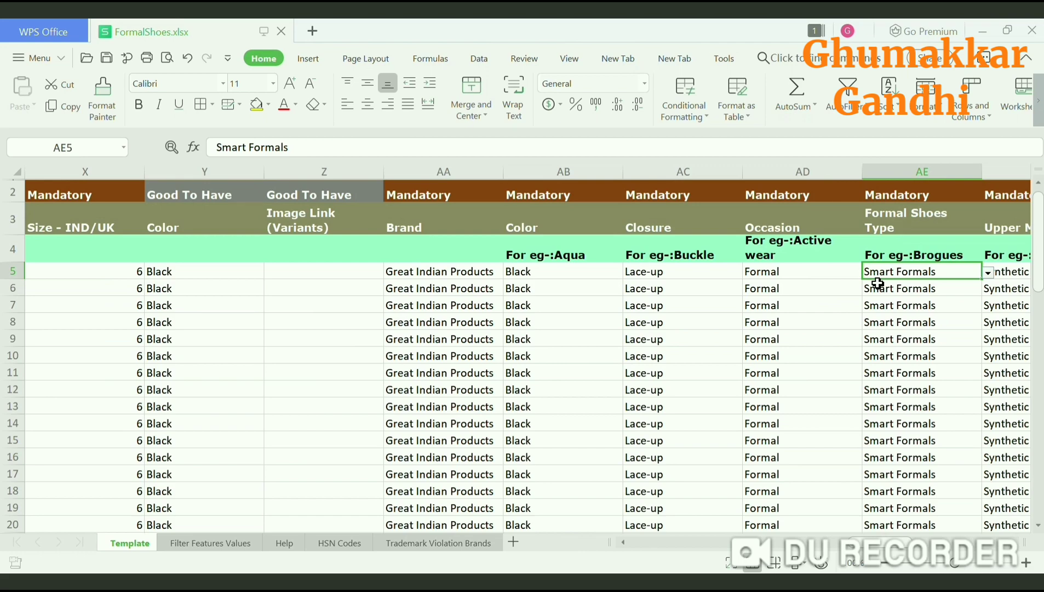
pyautogui.press('Right')
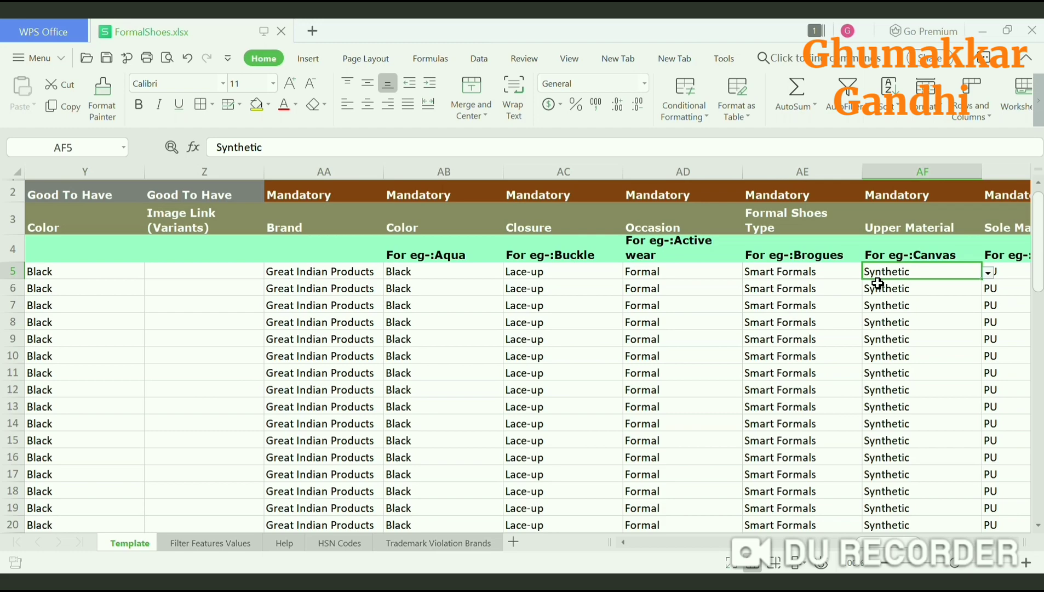
pyautogui.press('Right')
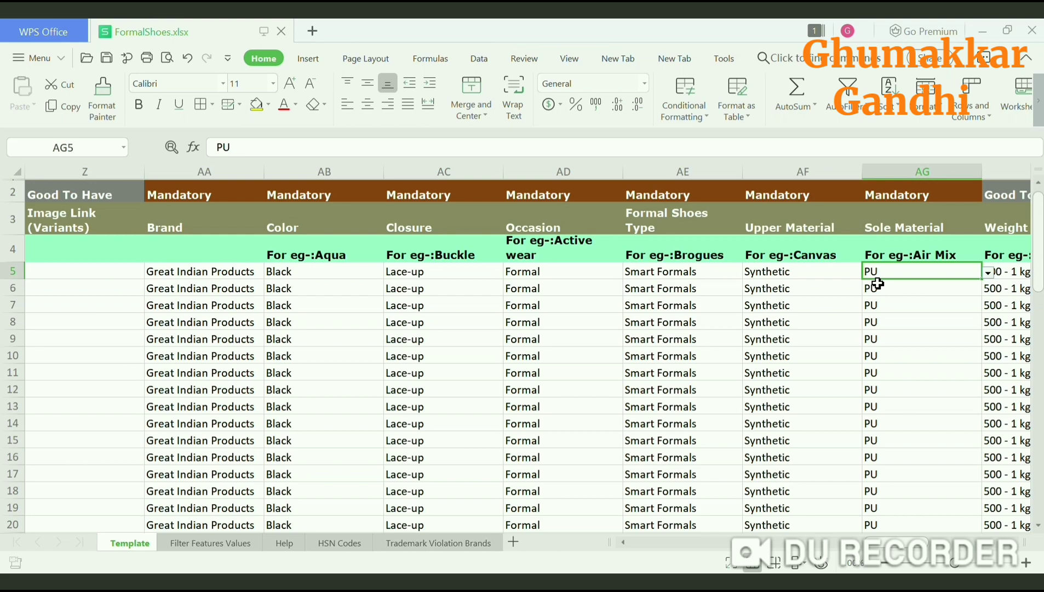
pyautogui.press('Right')
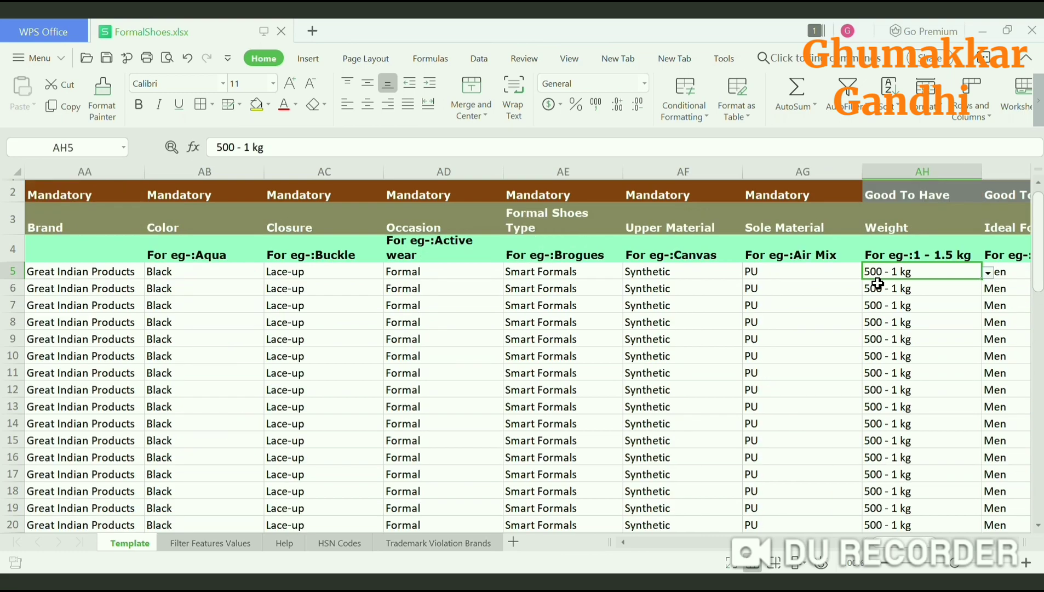
pyautogui.press('Right')
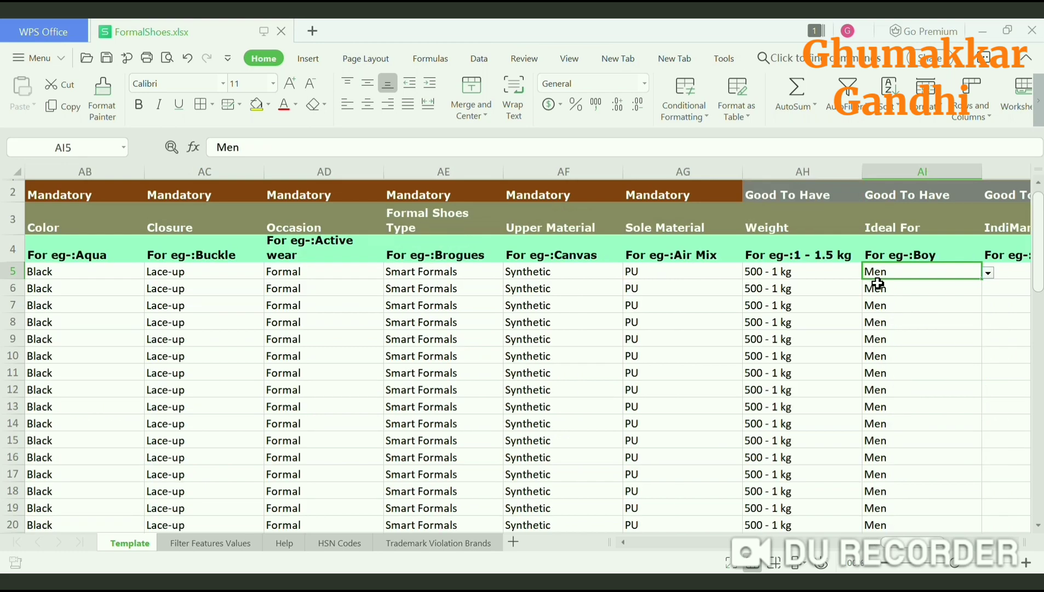
pyautogui.press('Right')
pyautogui.press('Right')
pyautogui.press('Right')
pyautogui.press('Right')
pyautogui.press('Right')
pyautogui.press('Right')
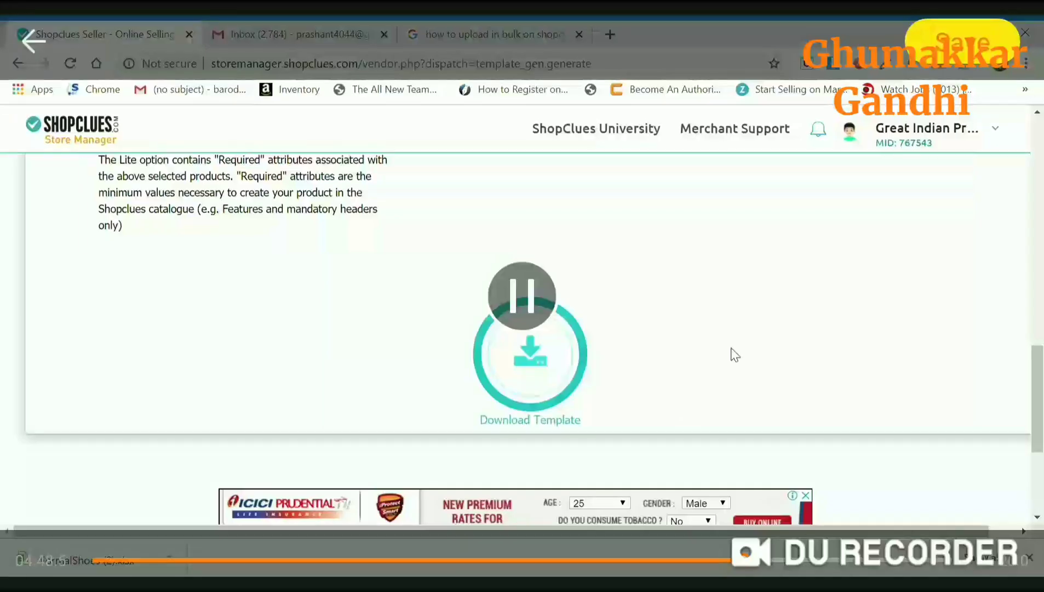
pyautogui.scroll(10, 472, 274)
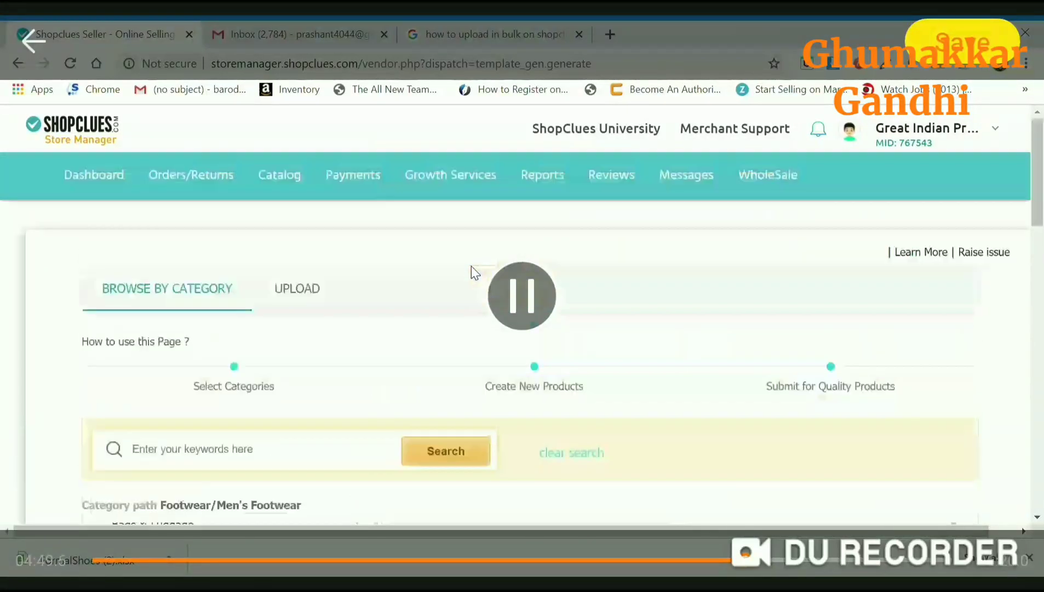
# Open the UPLOAD panel, browse for a file, and scroll down to Batch History
pyautogui.click(309, 294)
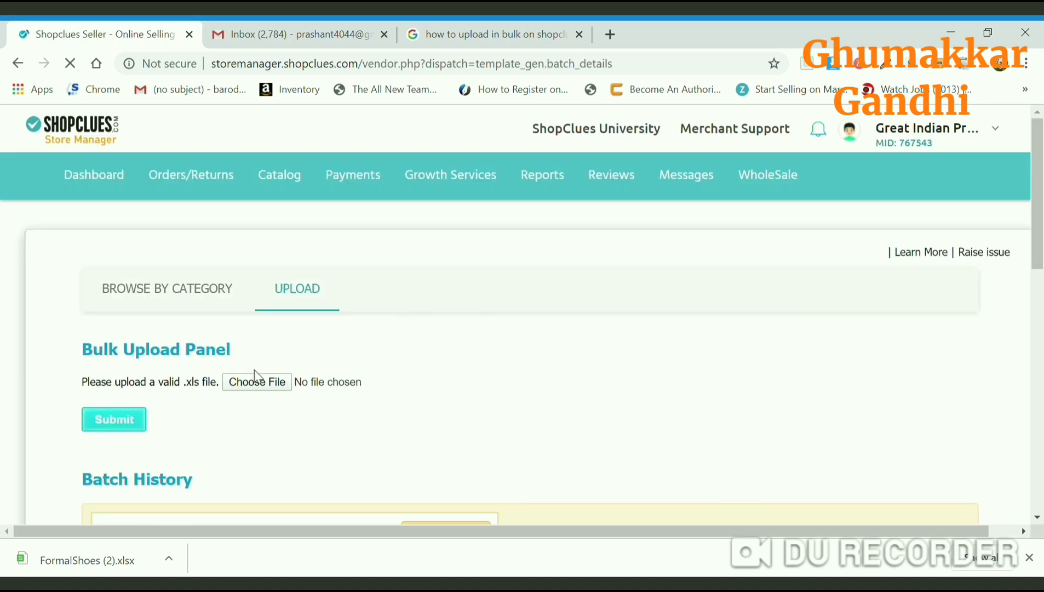
pyautogui.click(258, 384)
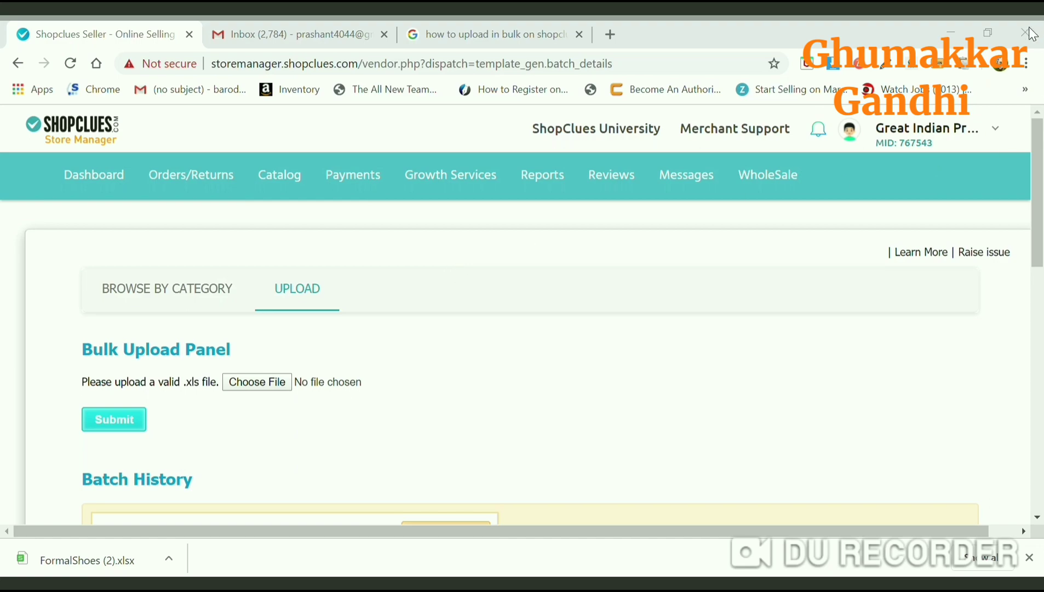
pyautogui.click(538, 347)
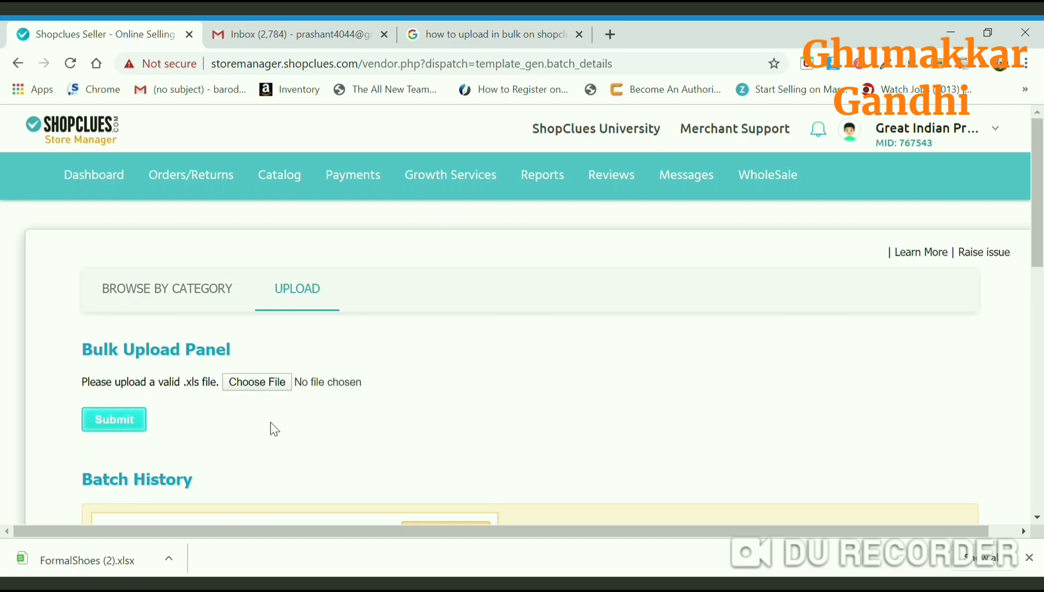
pyautogui.scroll(-3, 274, 429)
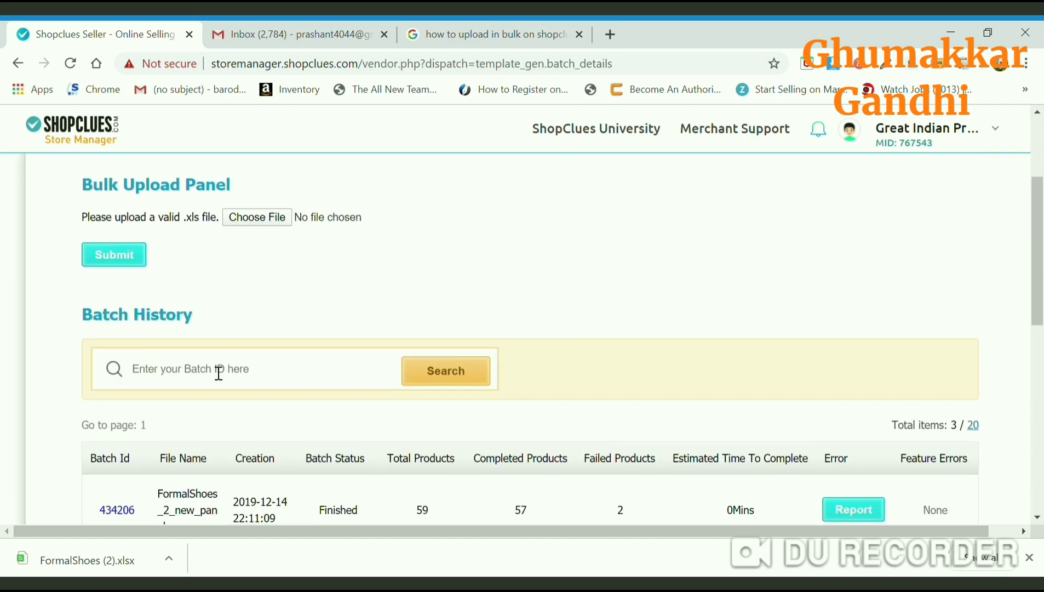
# Compare Total and Completed Products for FormalShoes_2_new_panel.csv: 57 of 59 completed, 2 failed
pyautogui.scroll(-3, 218, 373)
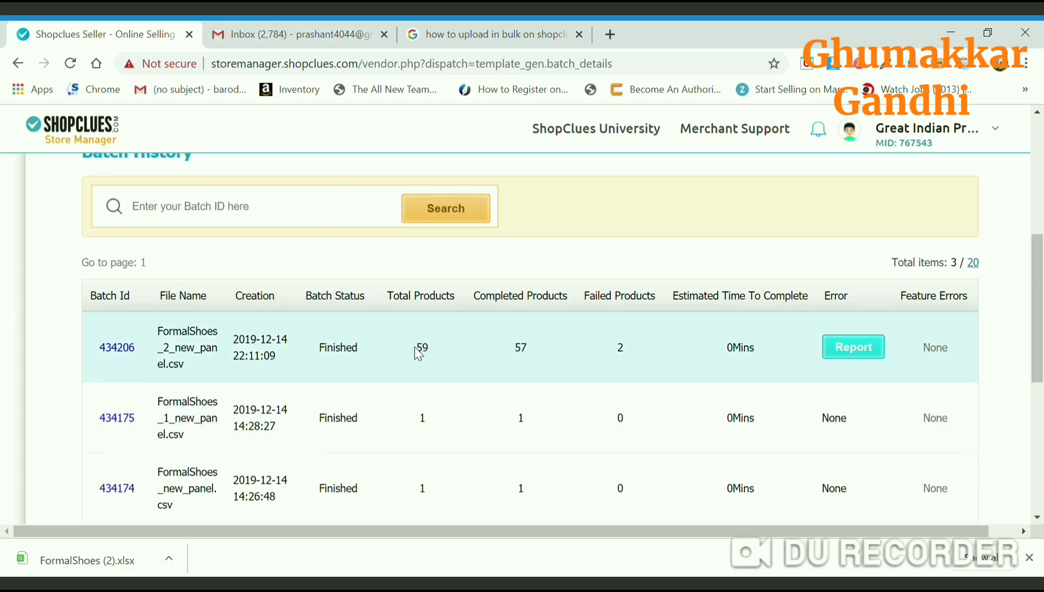
pyautogui.moveTo(423, 300); pyautogui.dragTo(573, 298)
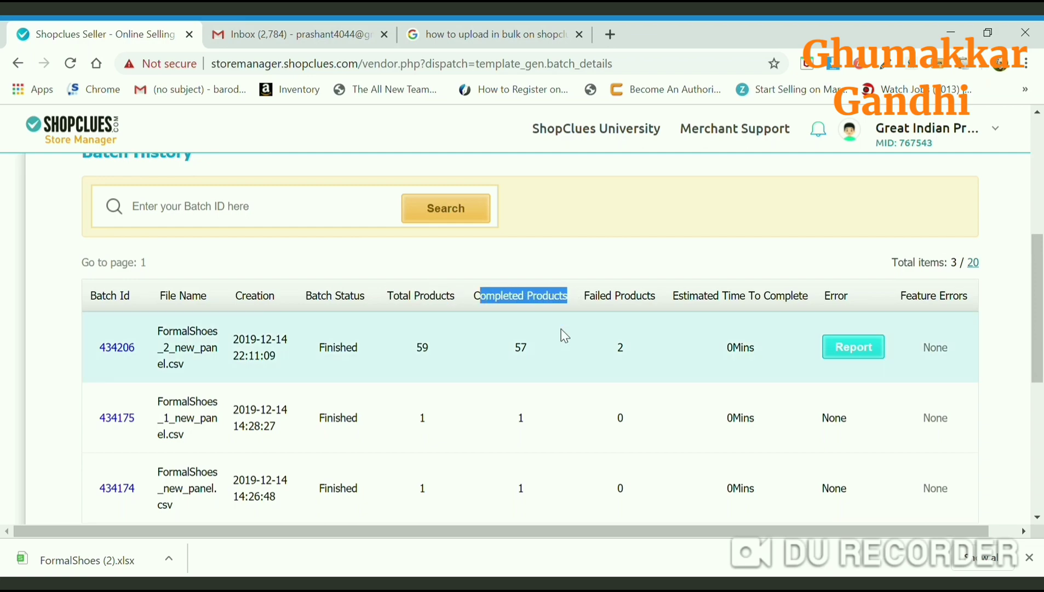
pyautogui.click(564, 335)
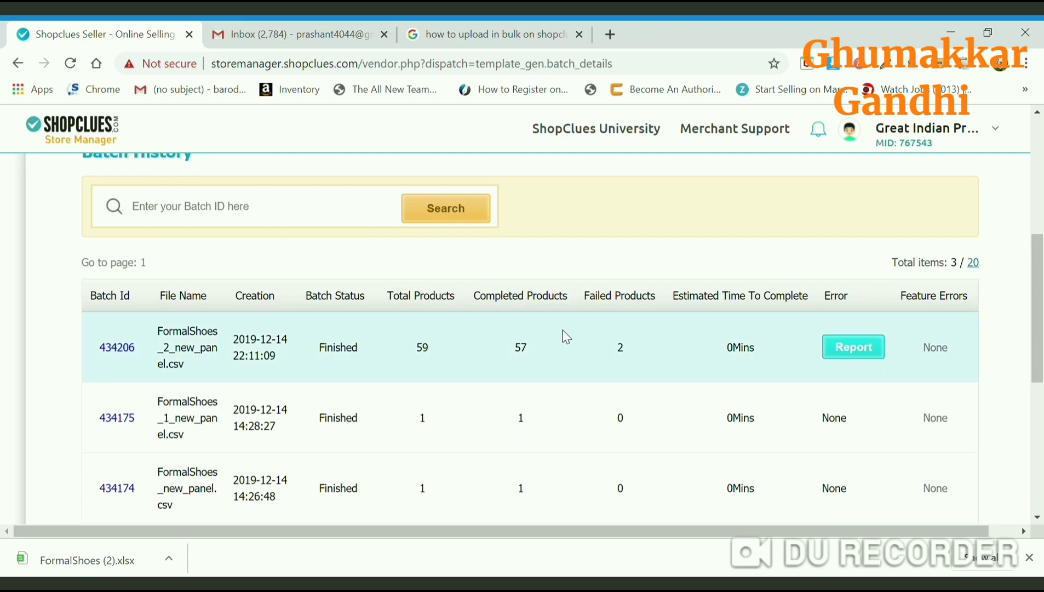
pyautogui.scroll(5, 566, 336)
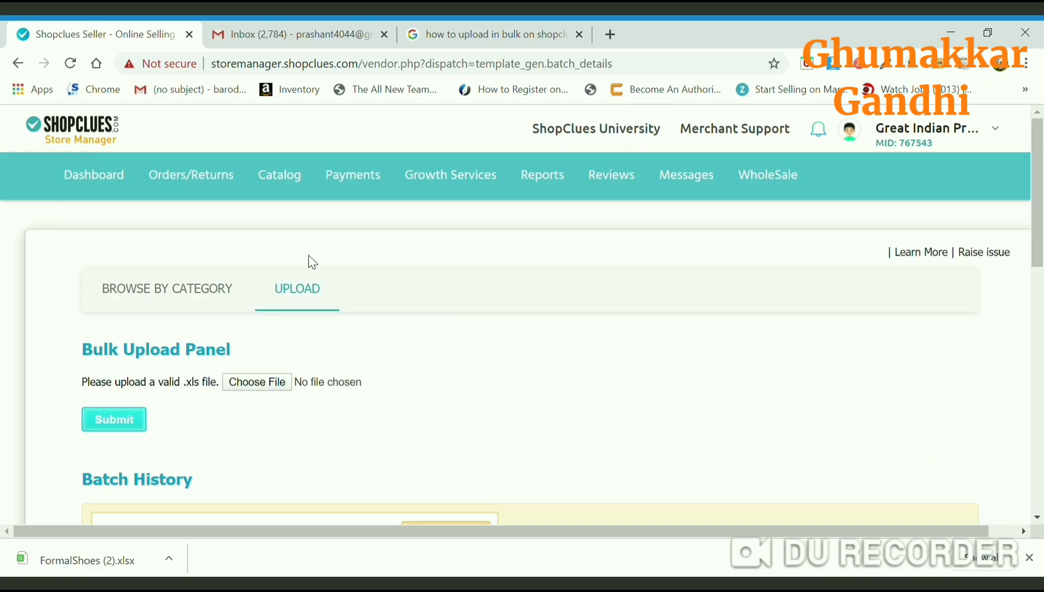
# Open the Catalog Dashboard and scroll through the Active formal shoes priced 1250, MRP 2000
pyautogui.moveTo(282, 177)
pyautogui.click(290, 234)
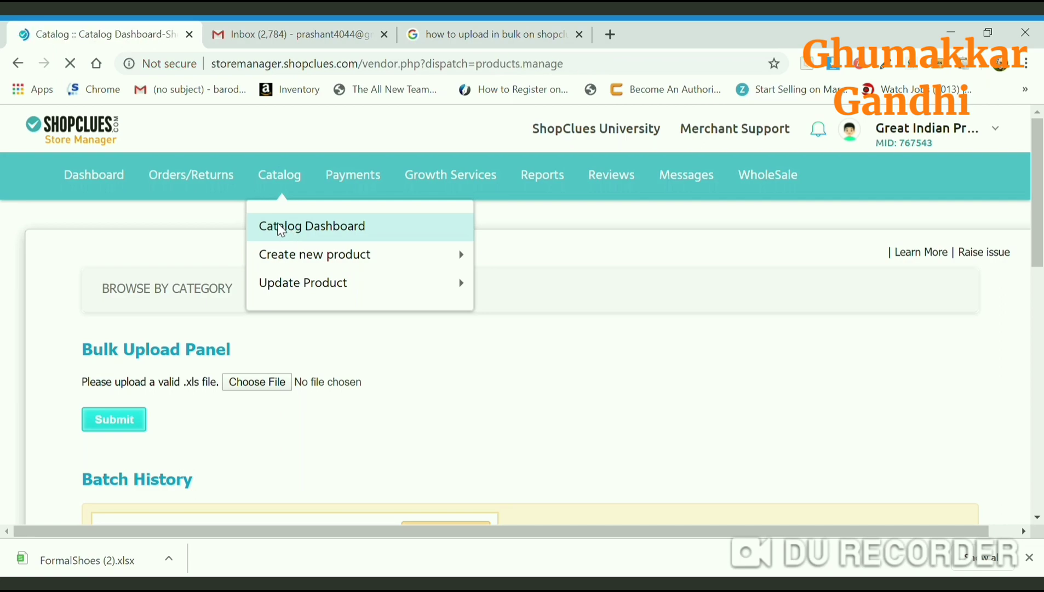
pyautogui.scroll(-8, 372, 263)
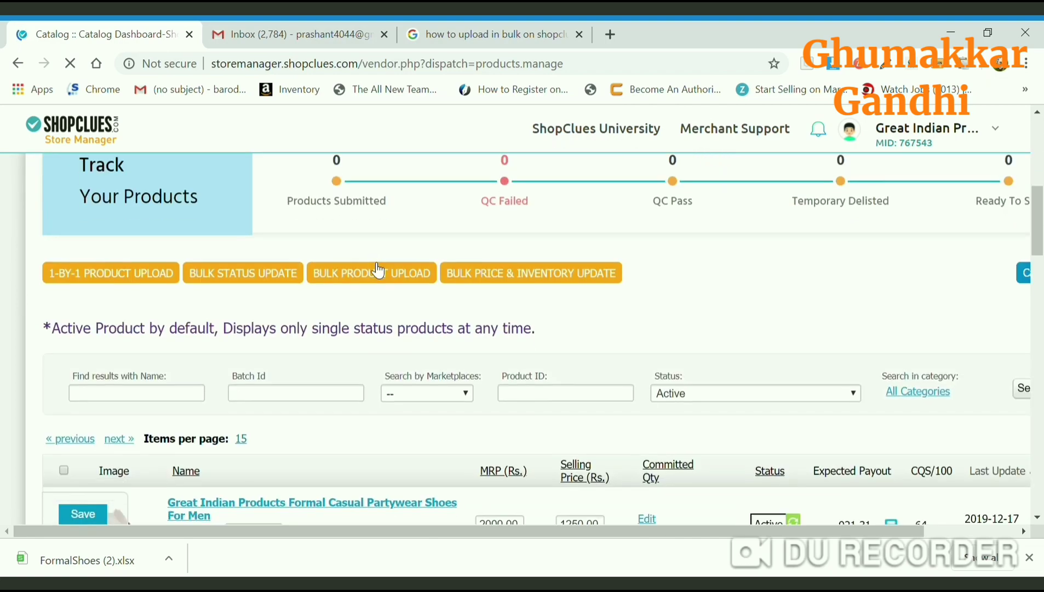
pyautogui.scroll(-10, 374, 269)
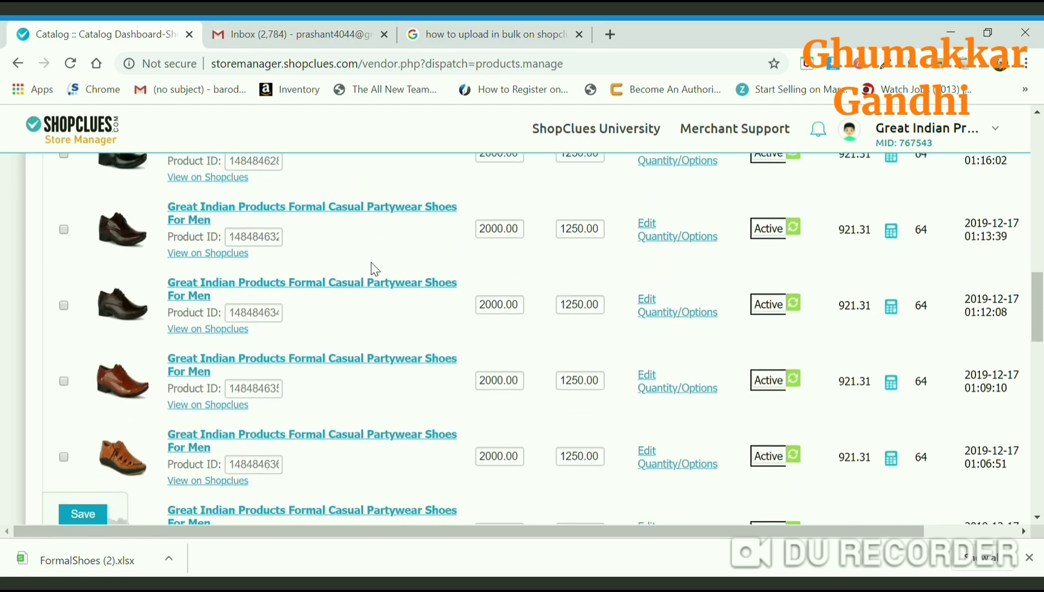
pyautogui.scroll(-10, 374, 269)
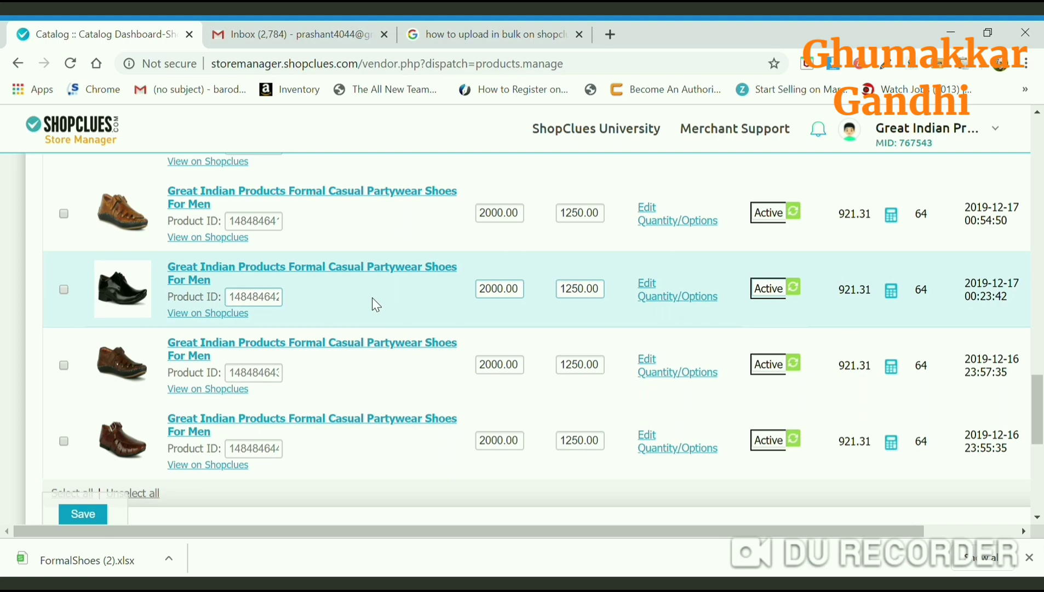
pyautogui.scroll(8, 376, 305)
pyautogui.scroll(5, 381, 306)
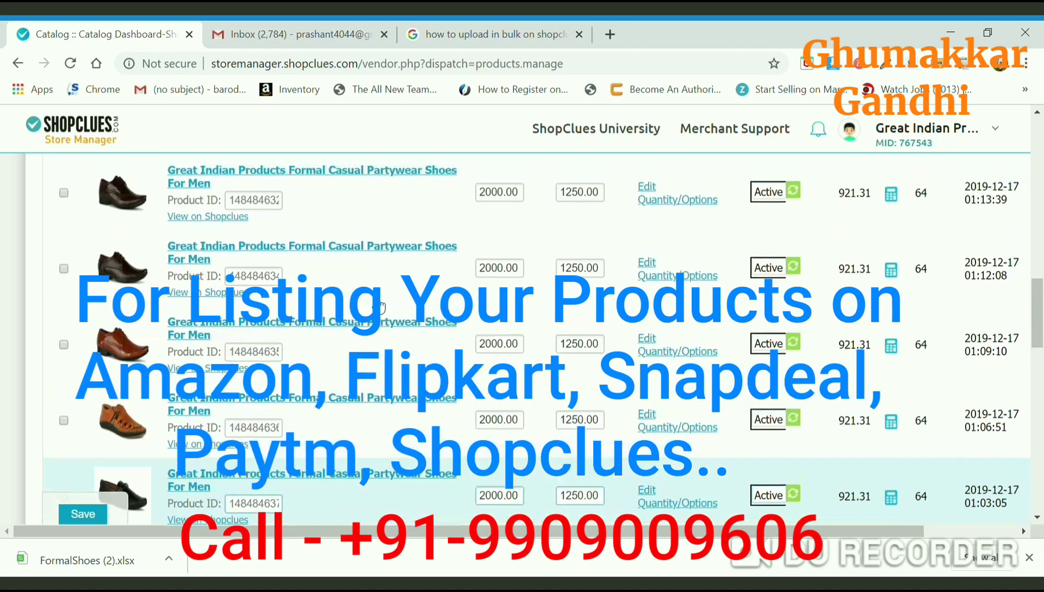
pyautogui.scroll(4, 373, 305)
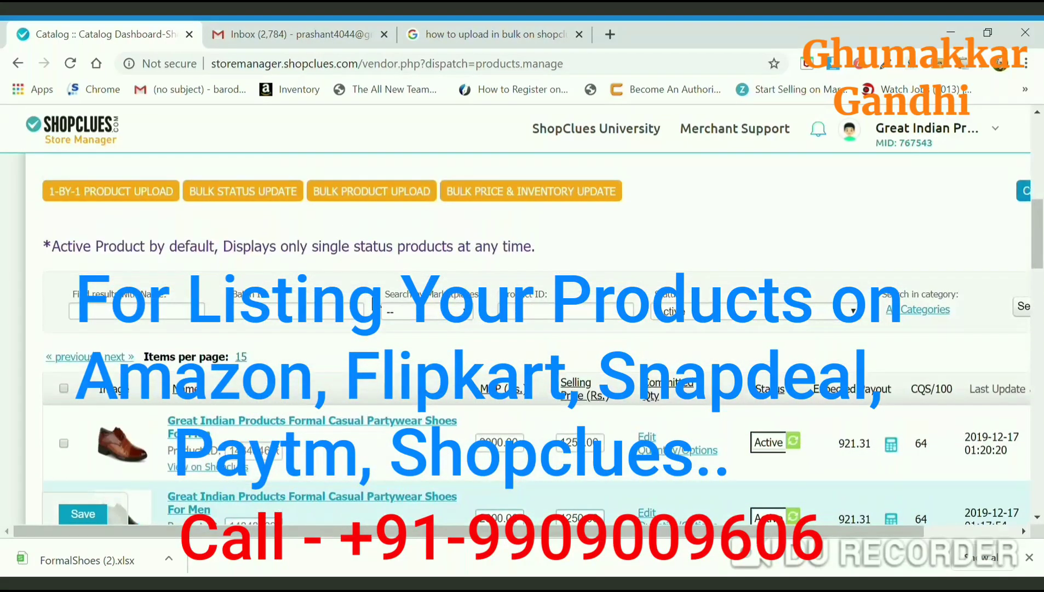